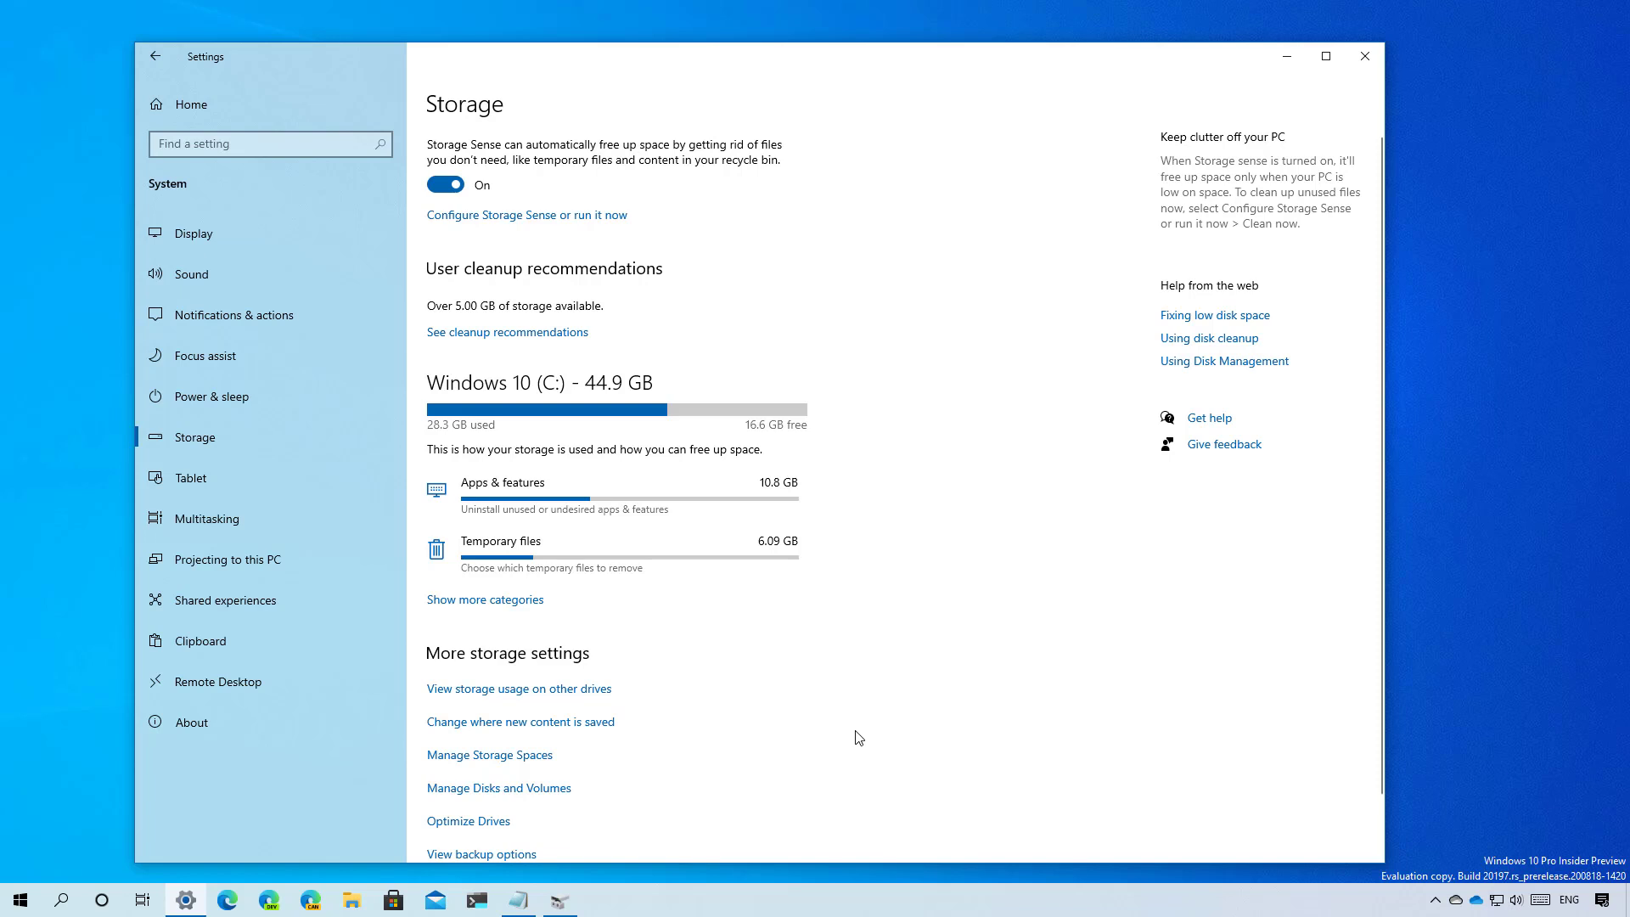
Step: Minimize the Disk Management console so only the Settings Storage page remains
{"action": "left_click", "coordinate": [558, 900]}
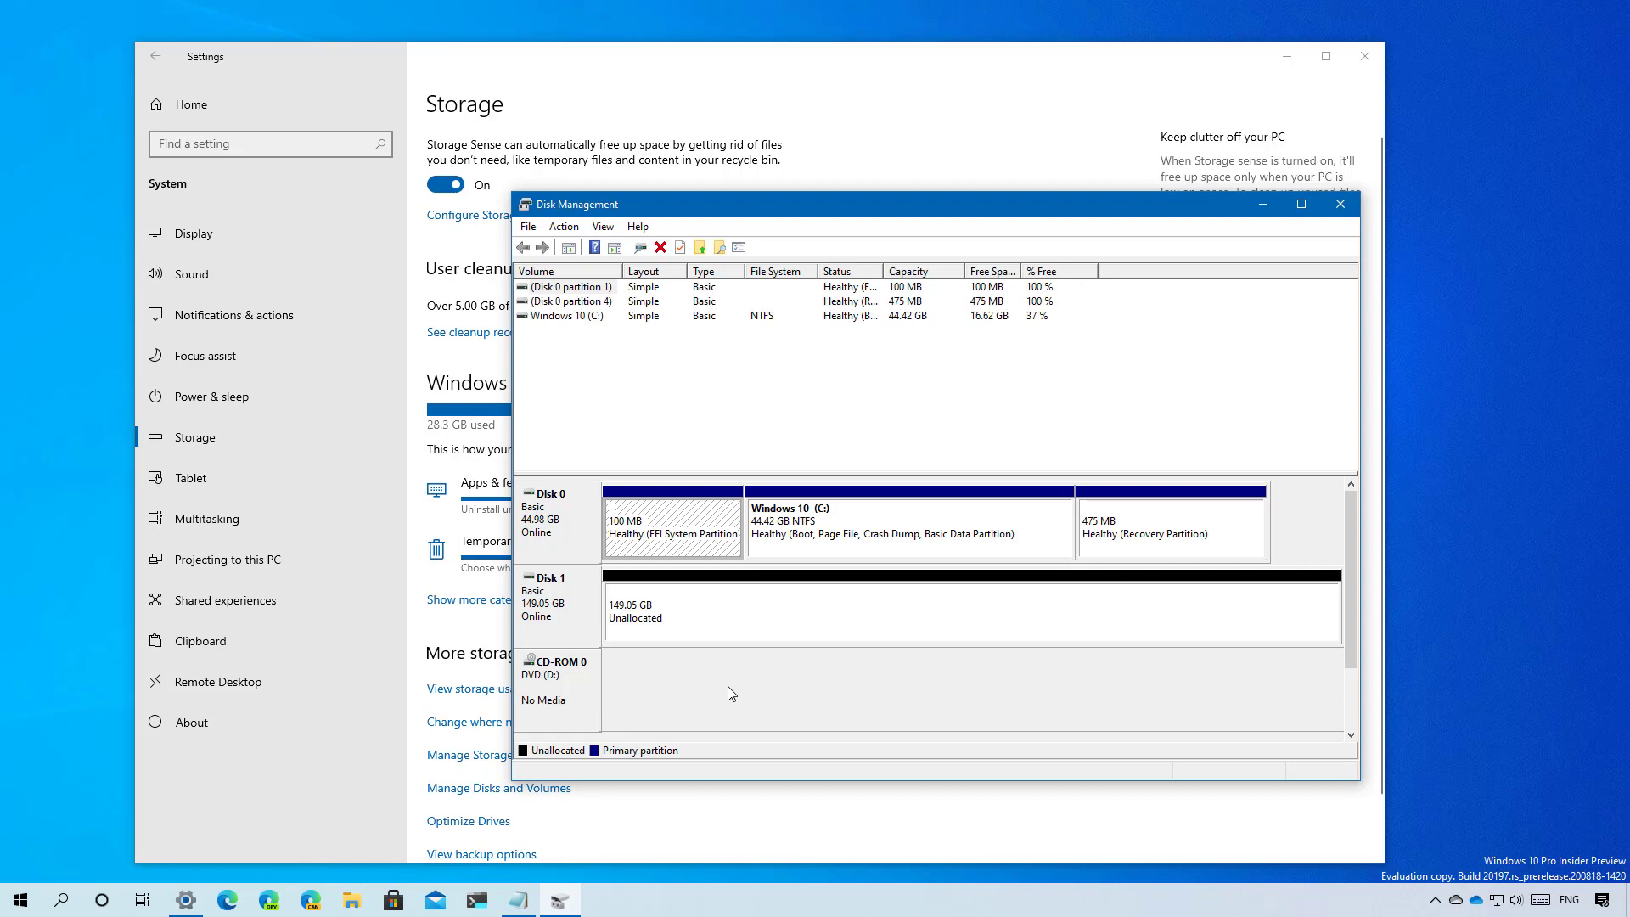
{"action": "left_click", "coordinate": [1263, 205]}
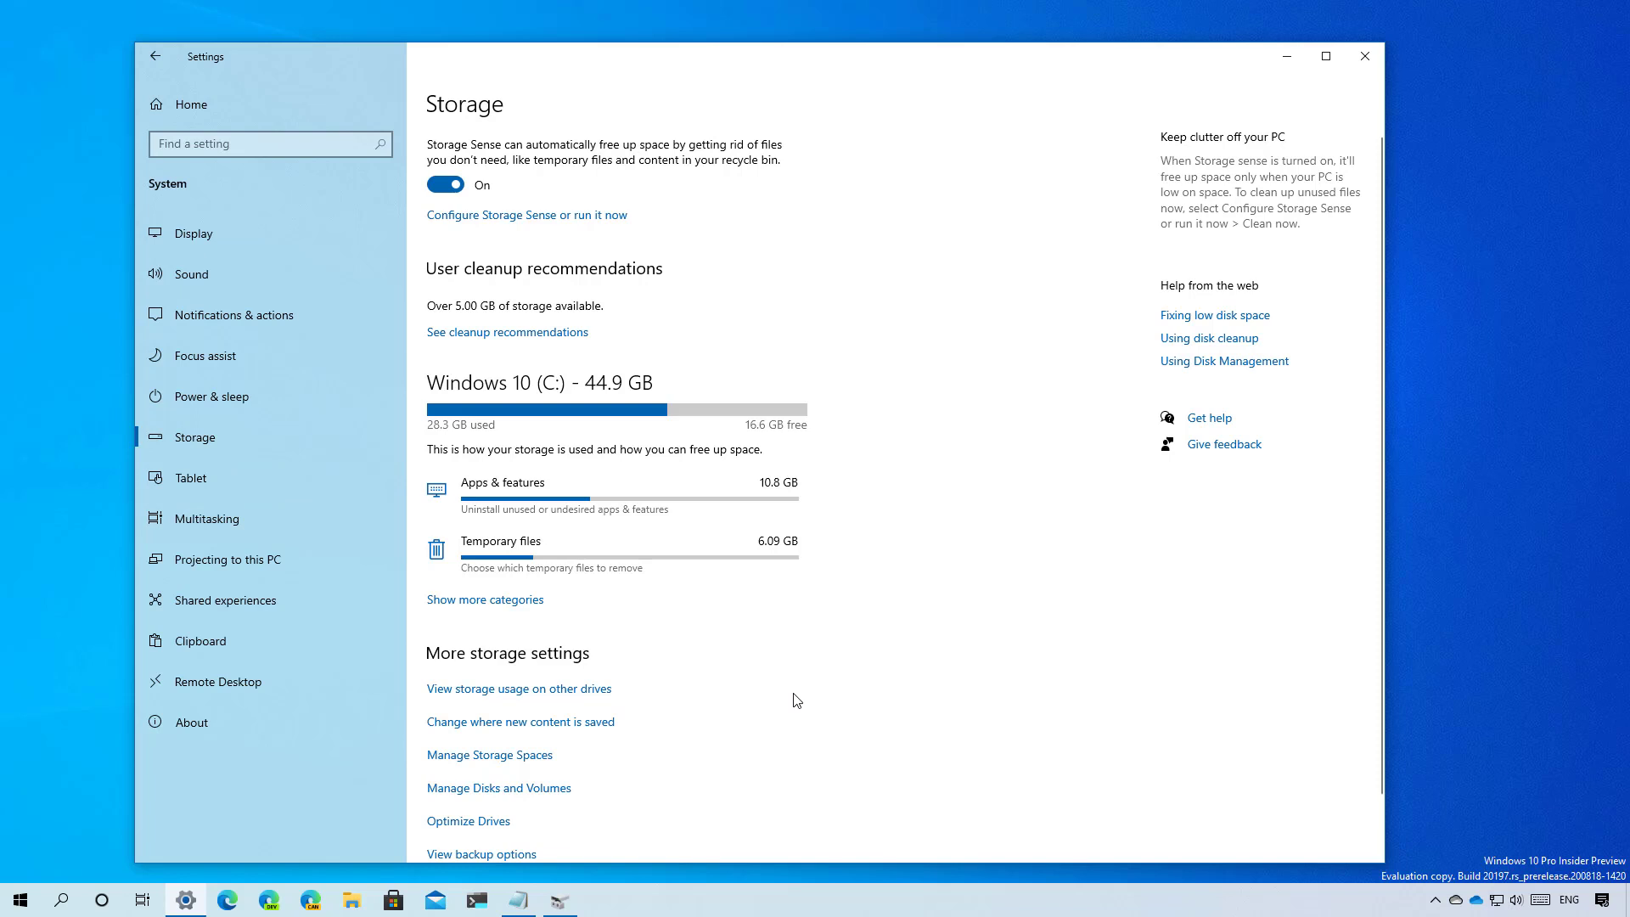
Step: Open Manage Disks and Volumes and select Disk 0, the VMware Virtual IDE Hard Drive
{"action": "left_click", "coordinate": [463, 791]}
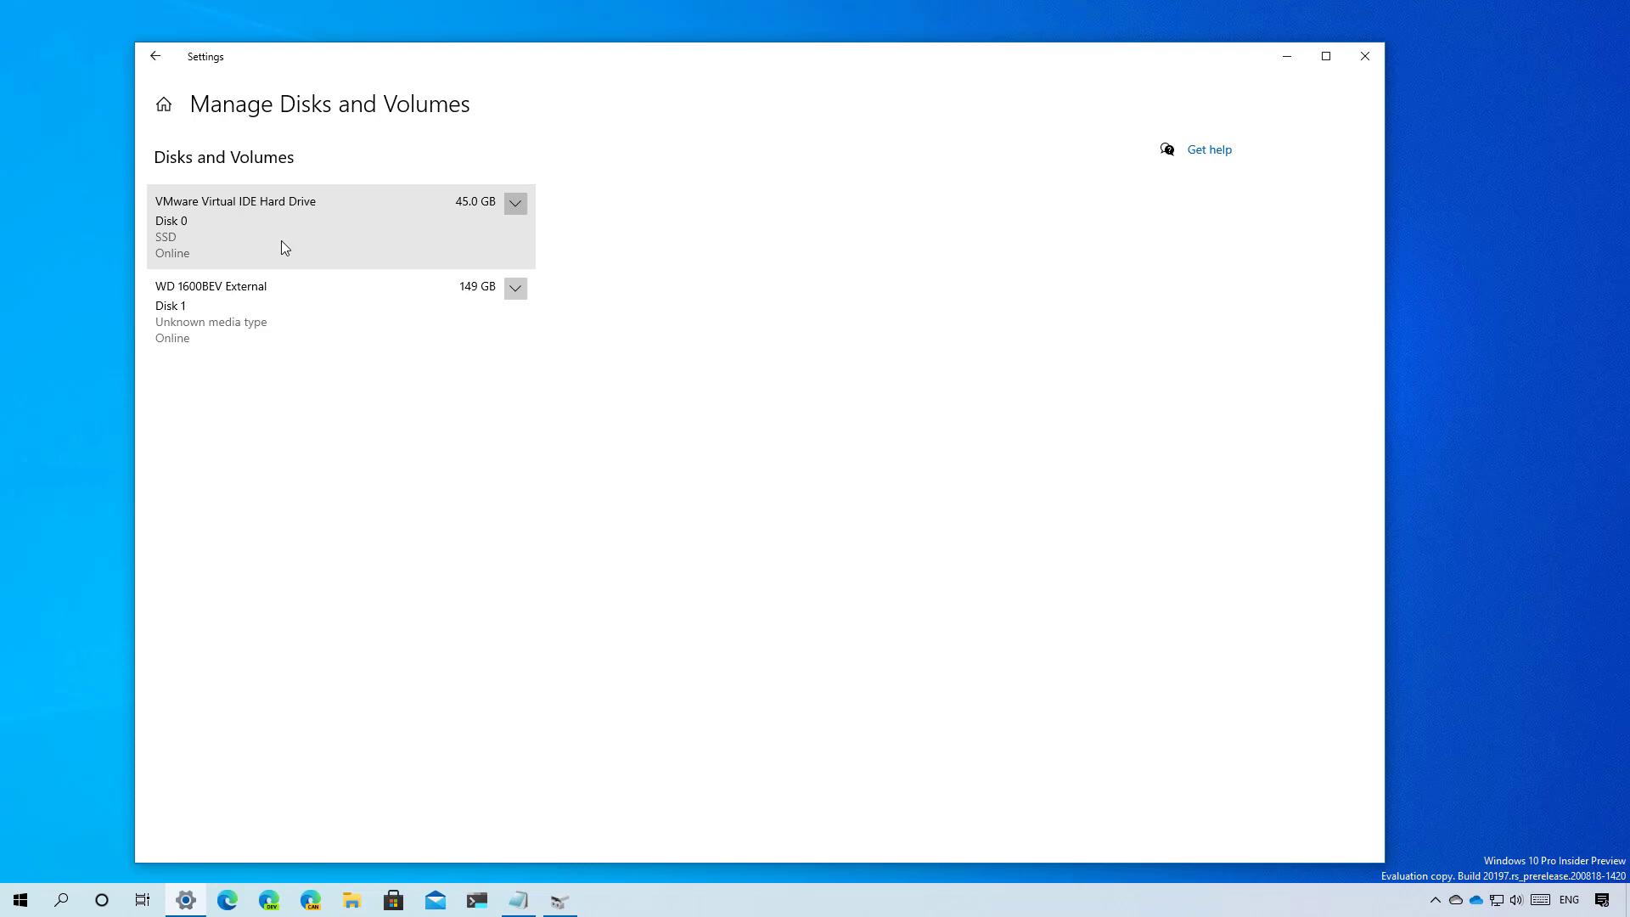
{"action": "left_click", "coordinate": [371, 244]}
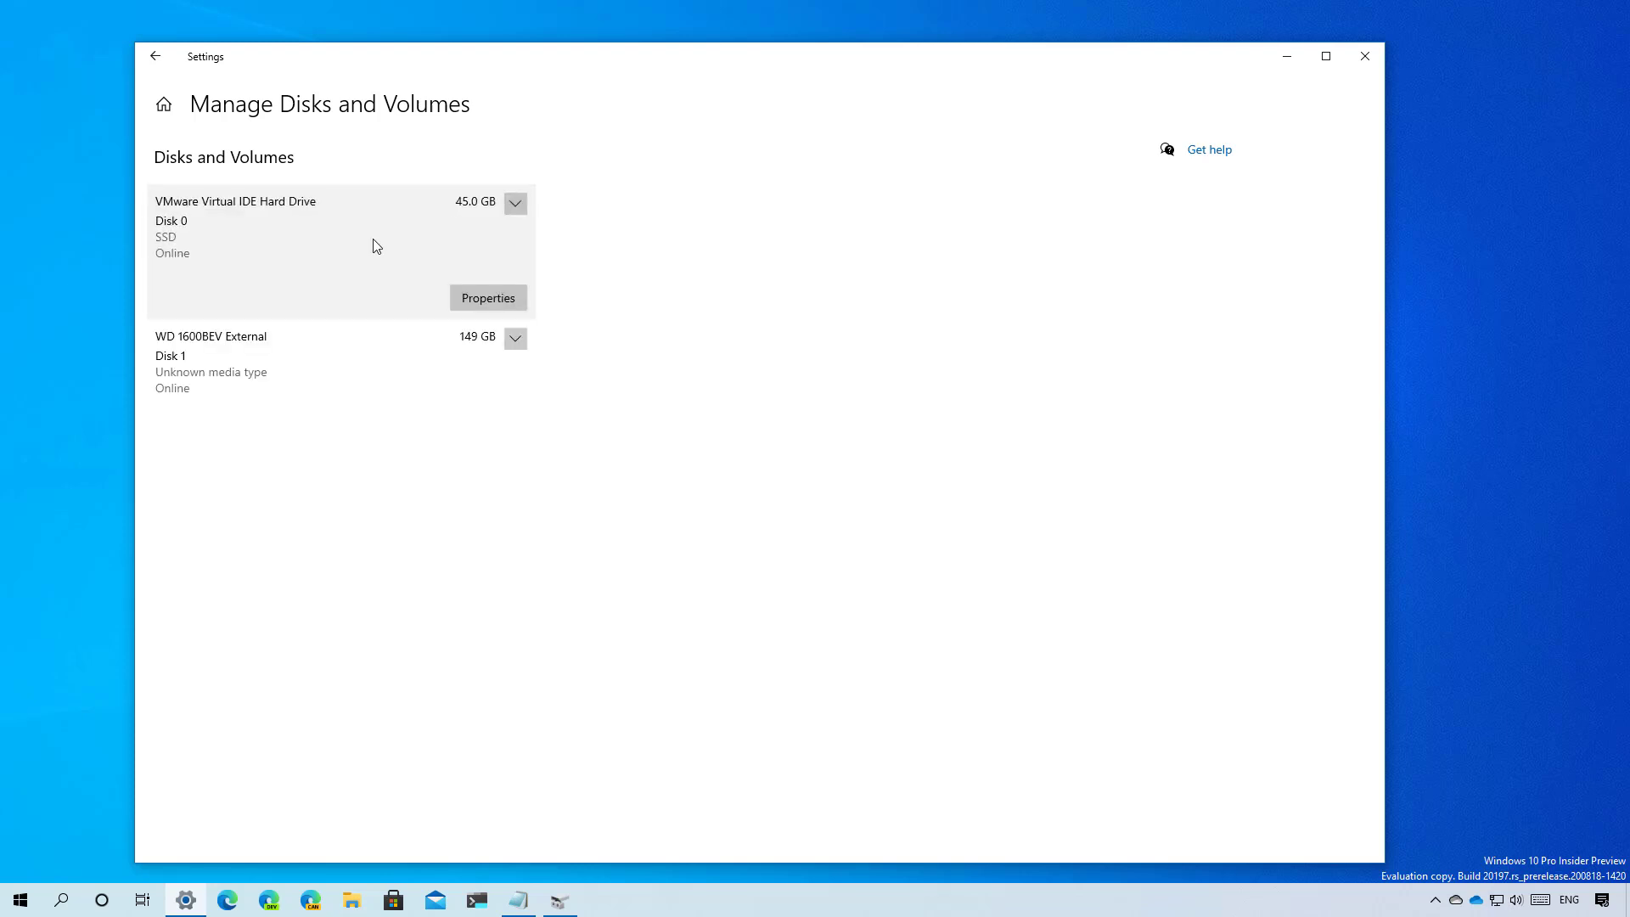
Step: Open Disk 0's properties, check its advanced device properties, then close that dialog
{"action": "left_click", "coordinate": [501, 301]}
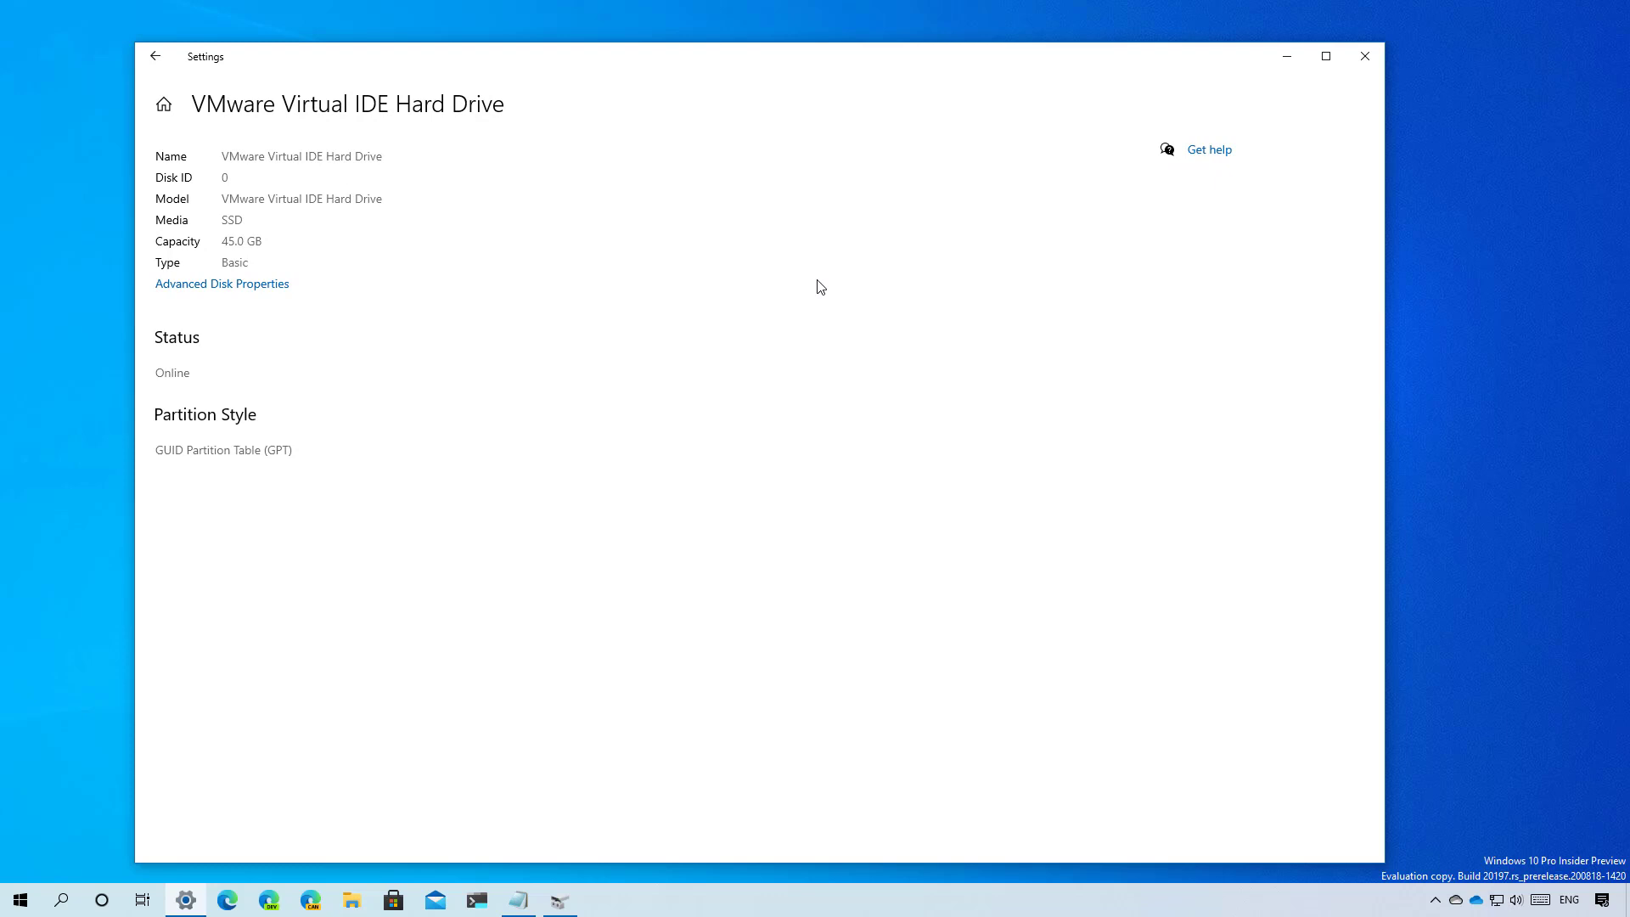
{"action": "left_click", "coordinate": [244, 285]}
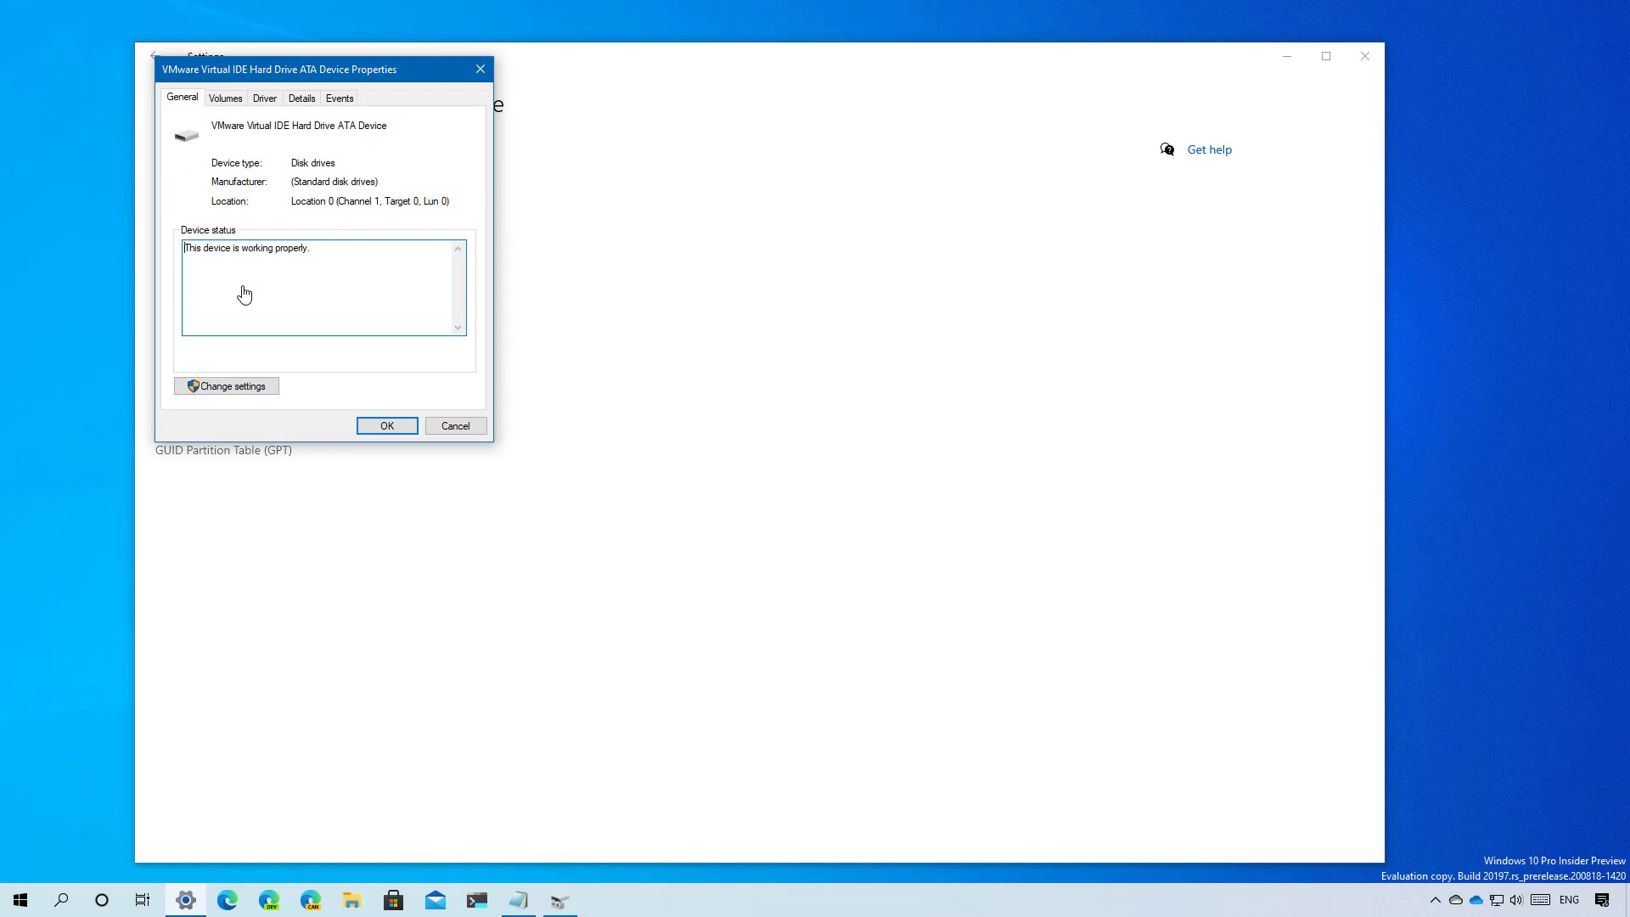
{"action": "key", "text": "Escape"}
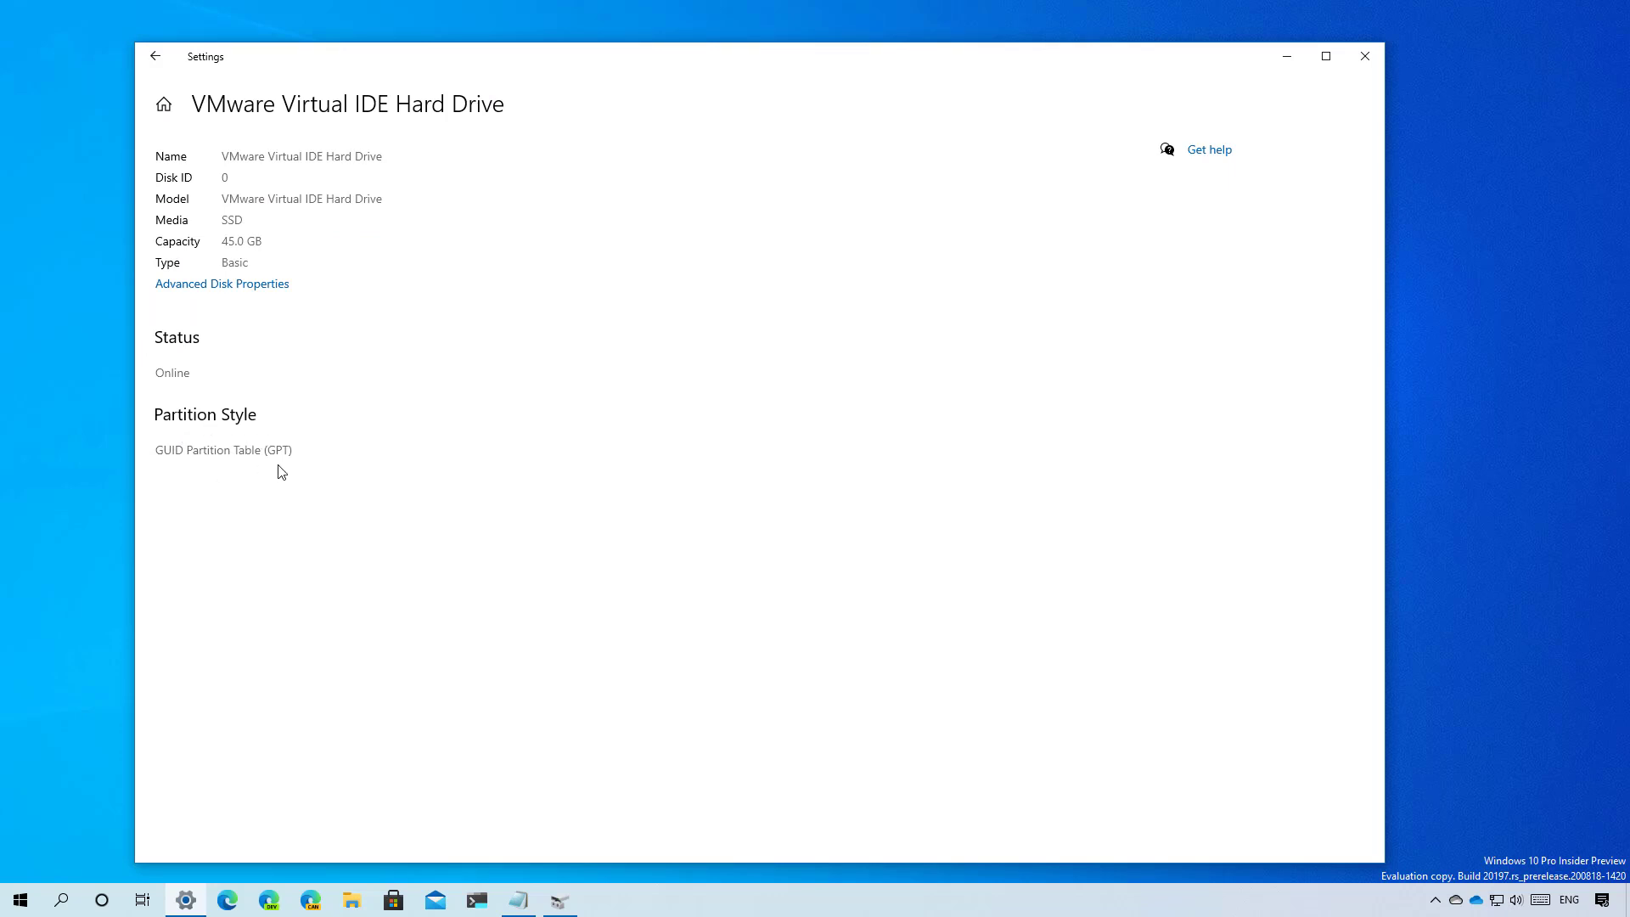
Step: Return to the disk list, expand Disk 0 and open the Windows 10 (C:) volume's properties
{"action": "left_click", "coordinate": [155, 56]}
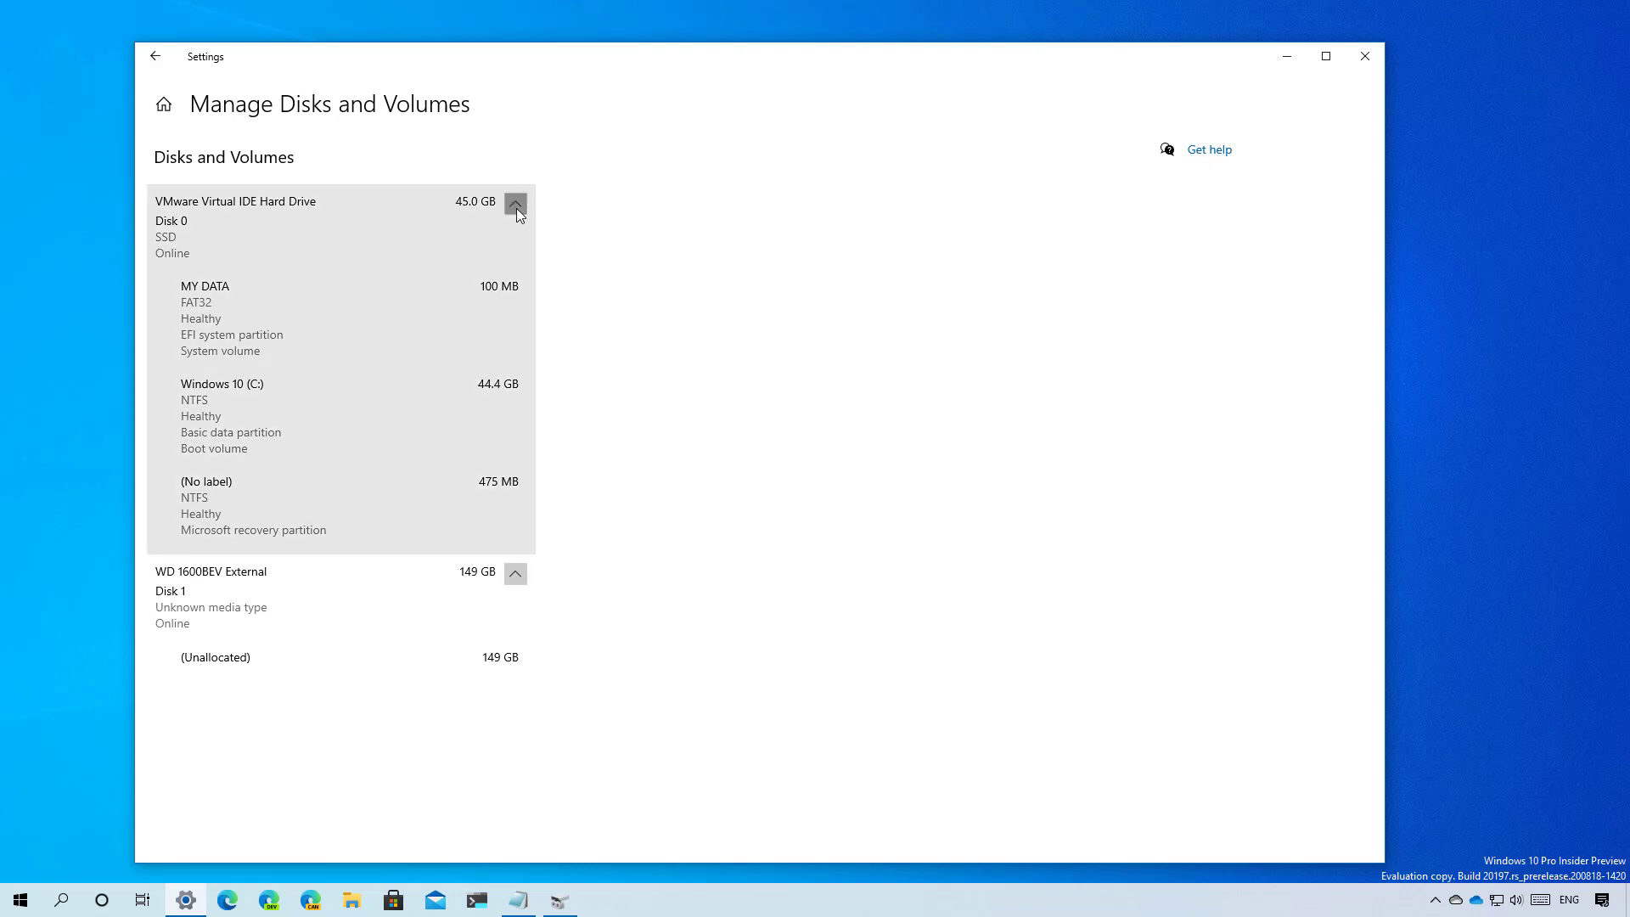
{"action": "left_click", "coordinate": [516, 207]}
{"action": "left_click", "coordinate": [391, 214]}
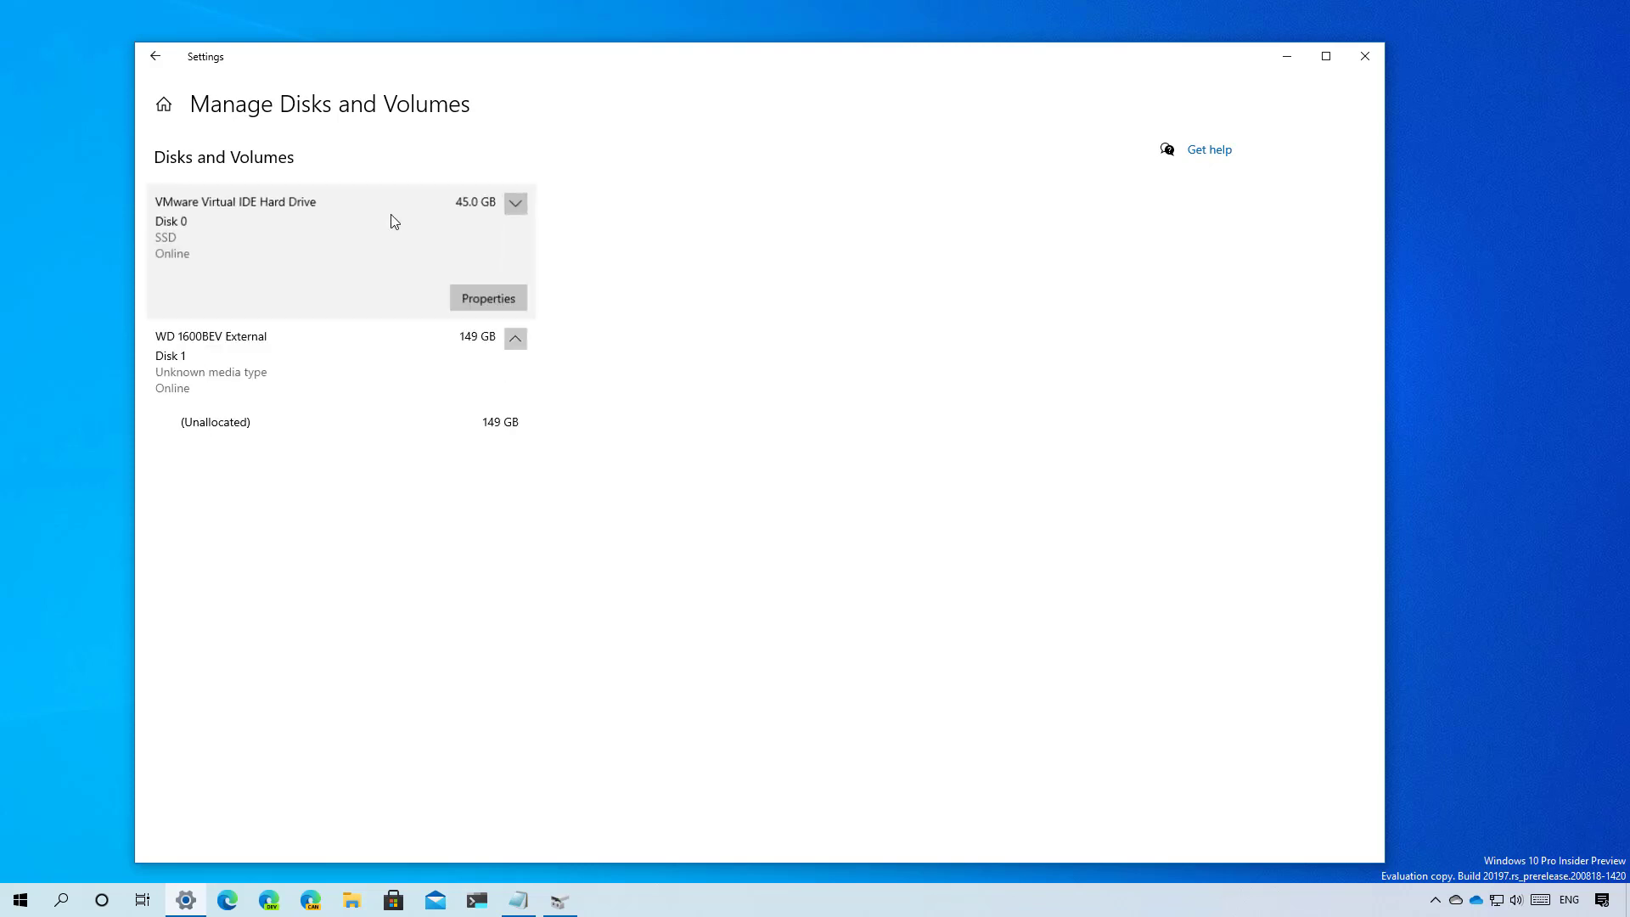
{"action": "left_click", "coordinate": [516, 206]}
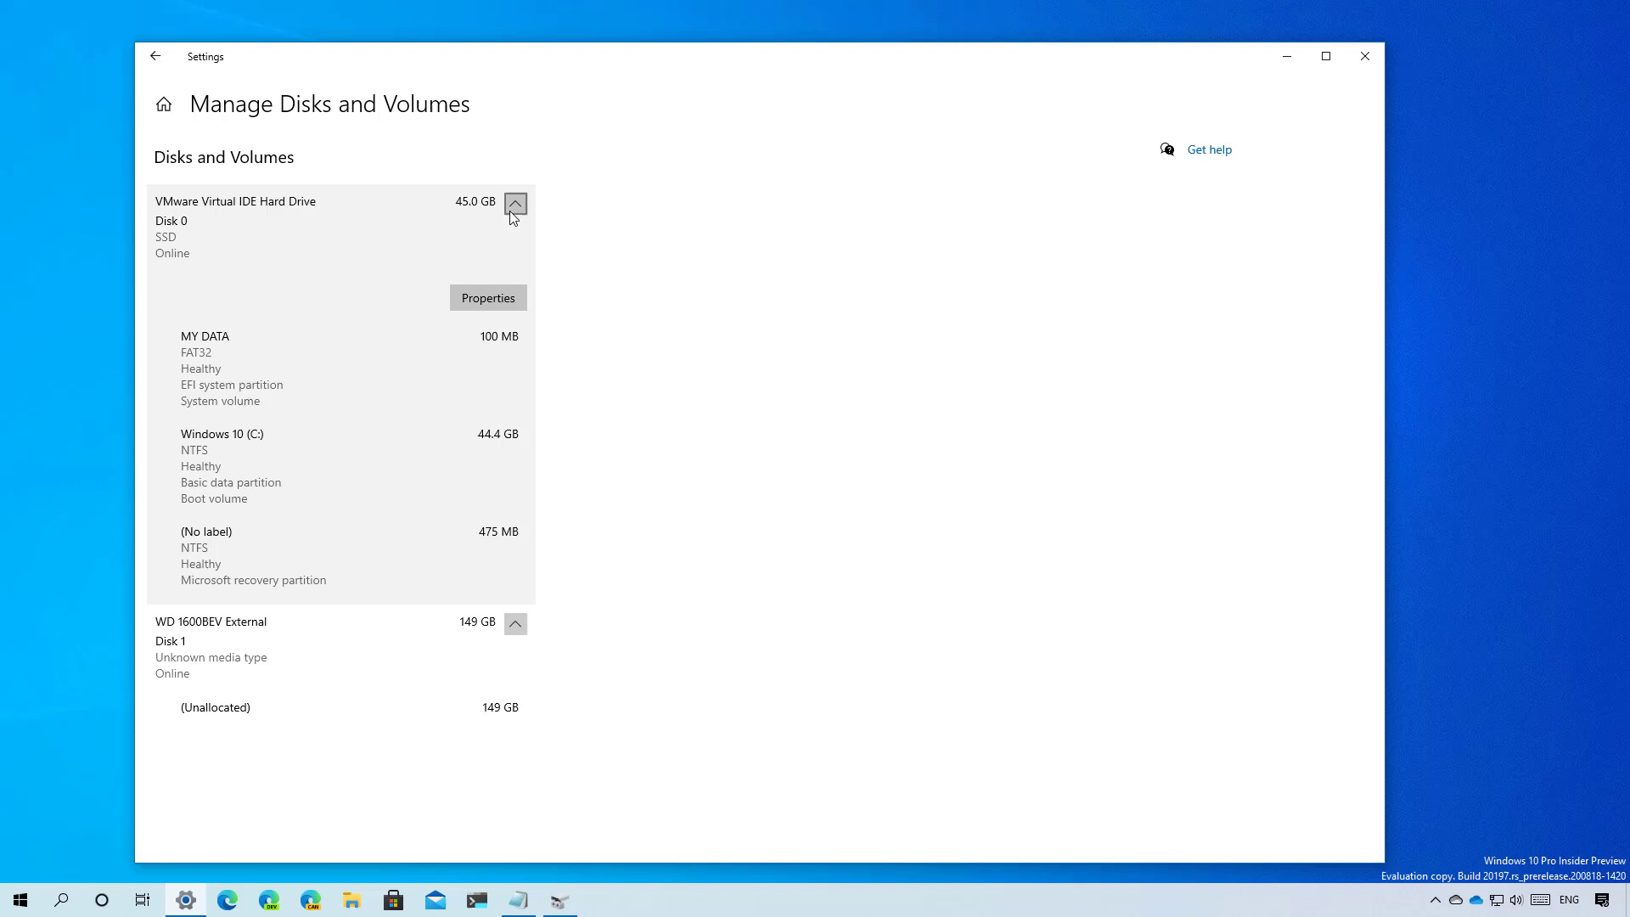
{"action": "left_click", "coordinate": [343, 447]}
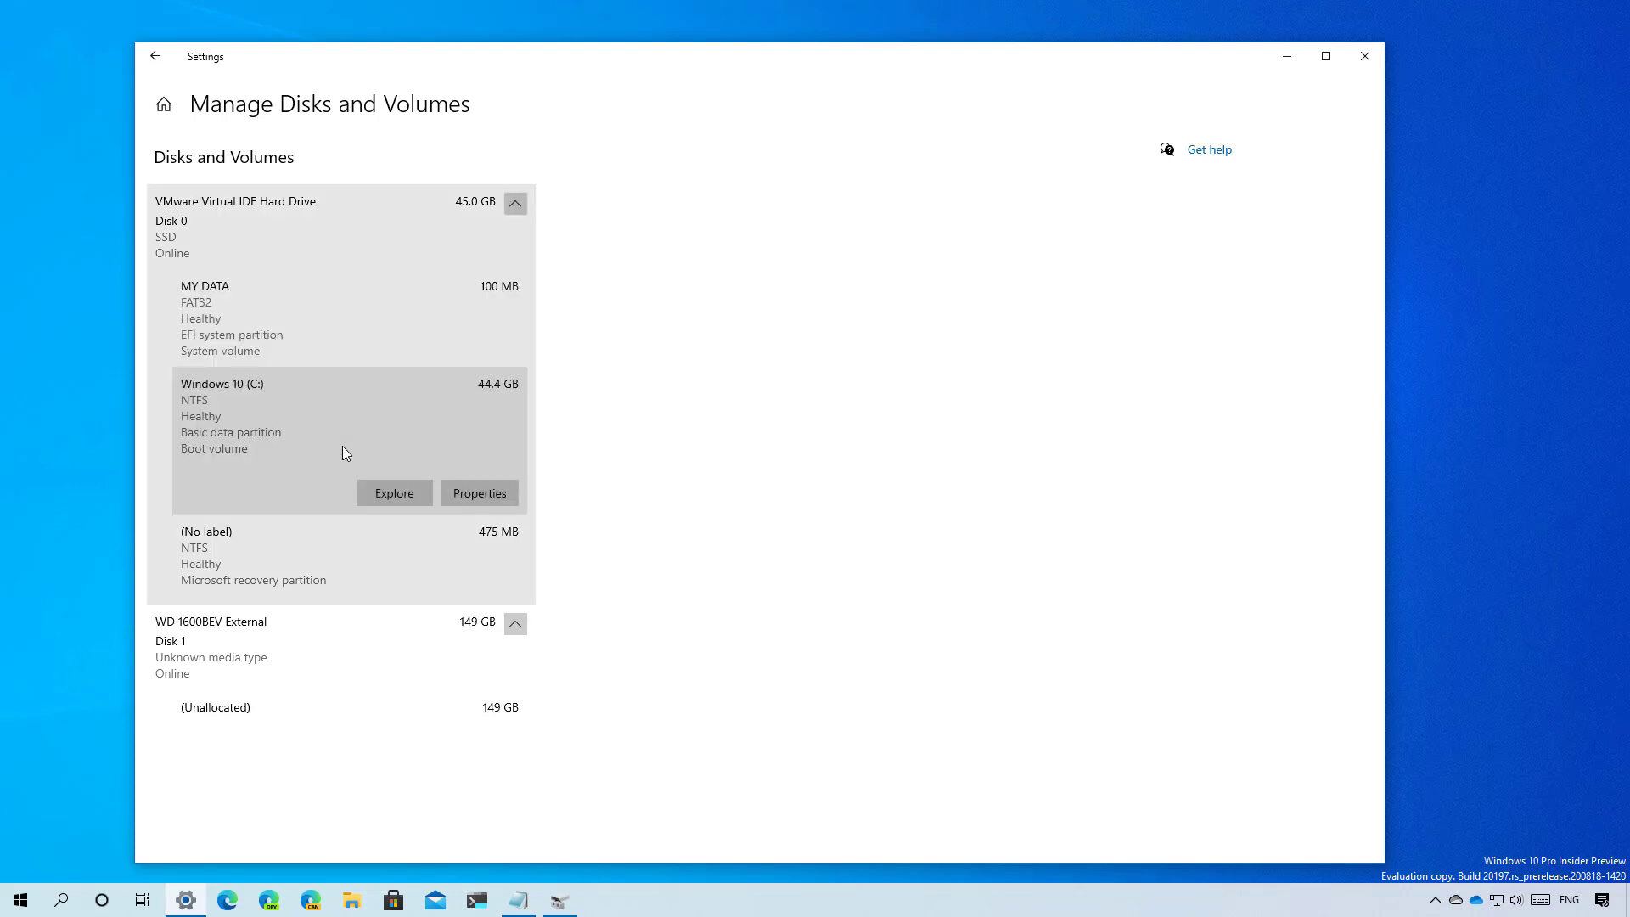
{"action": "left_click", "coordinate": [502, 501]}
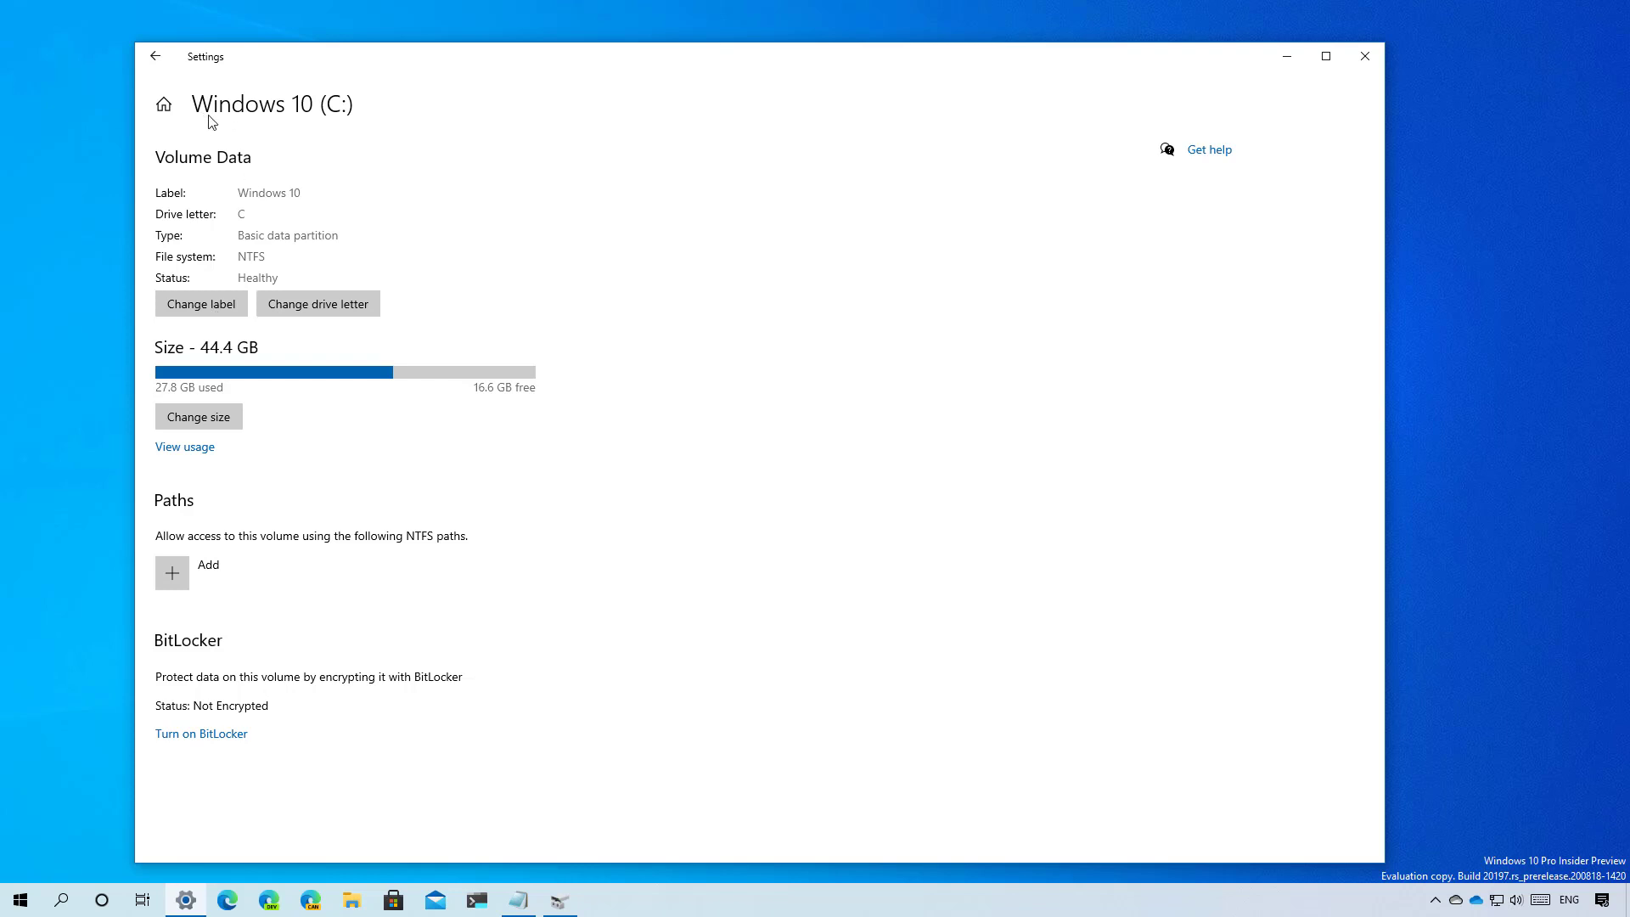
Step: Relabel the C: volume 'Windows' and leave its drive letter as C
{"action": "left_click", "coordinate": [210, 306]}
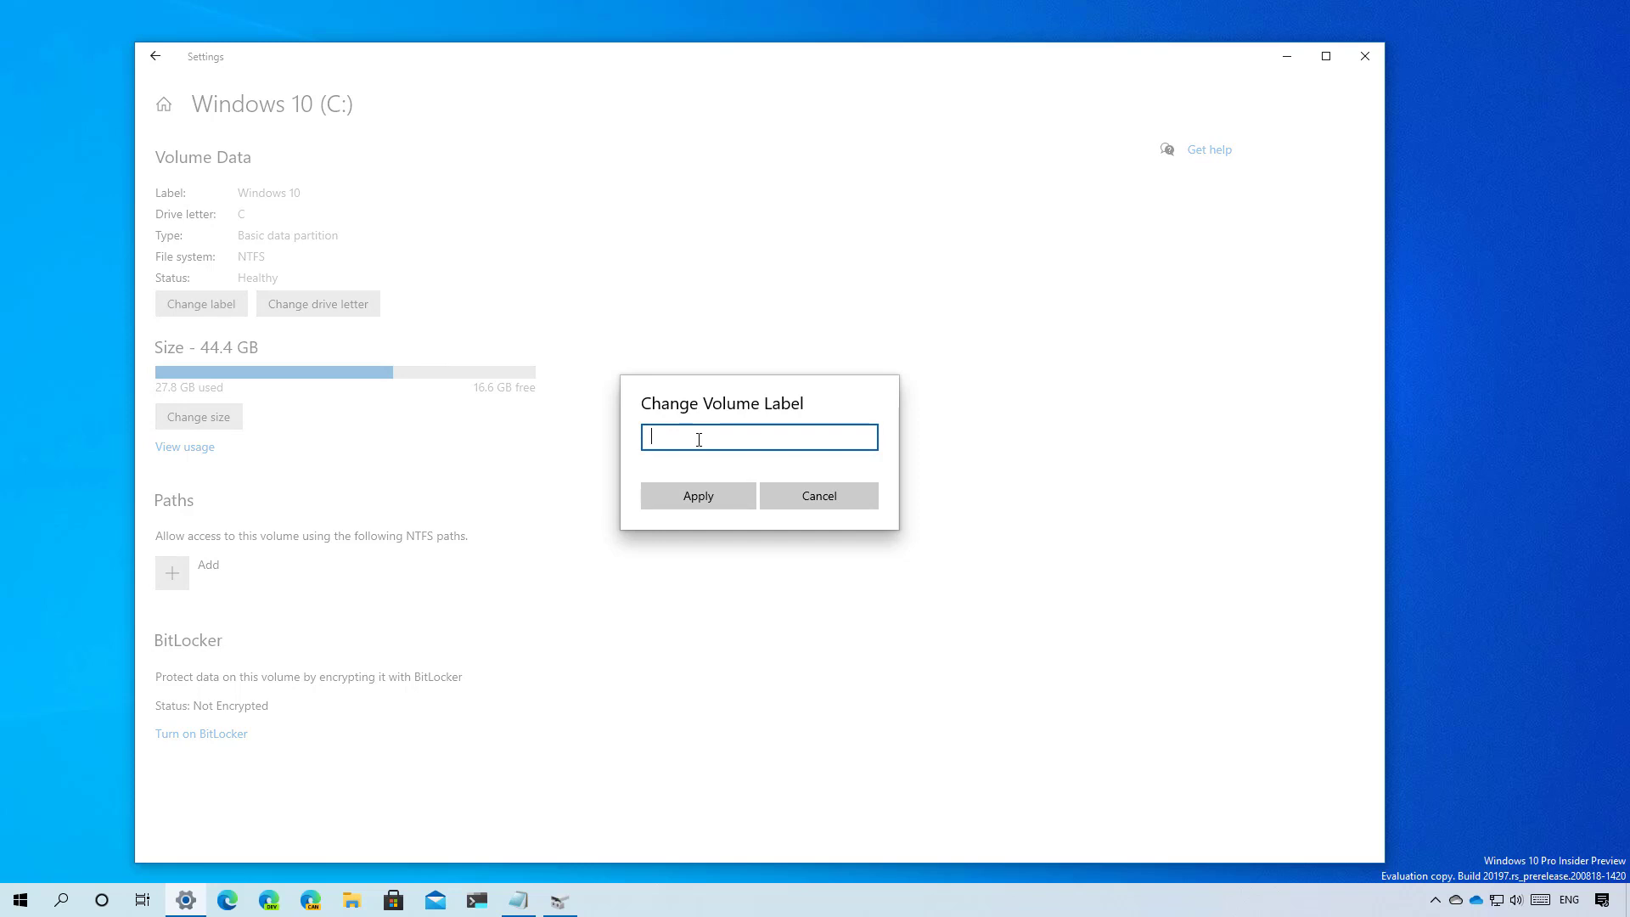
{"action": "type", "text": "Windows"}
{"action": "left_click", "coordinate": [699, 495]}
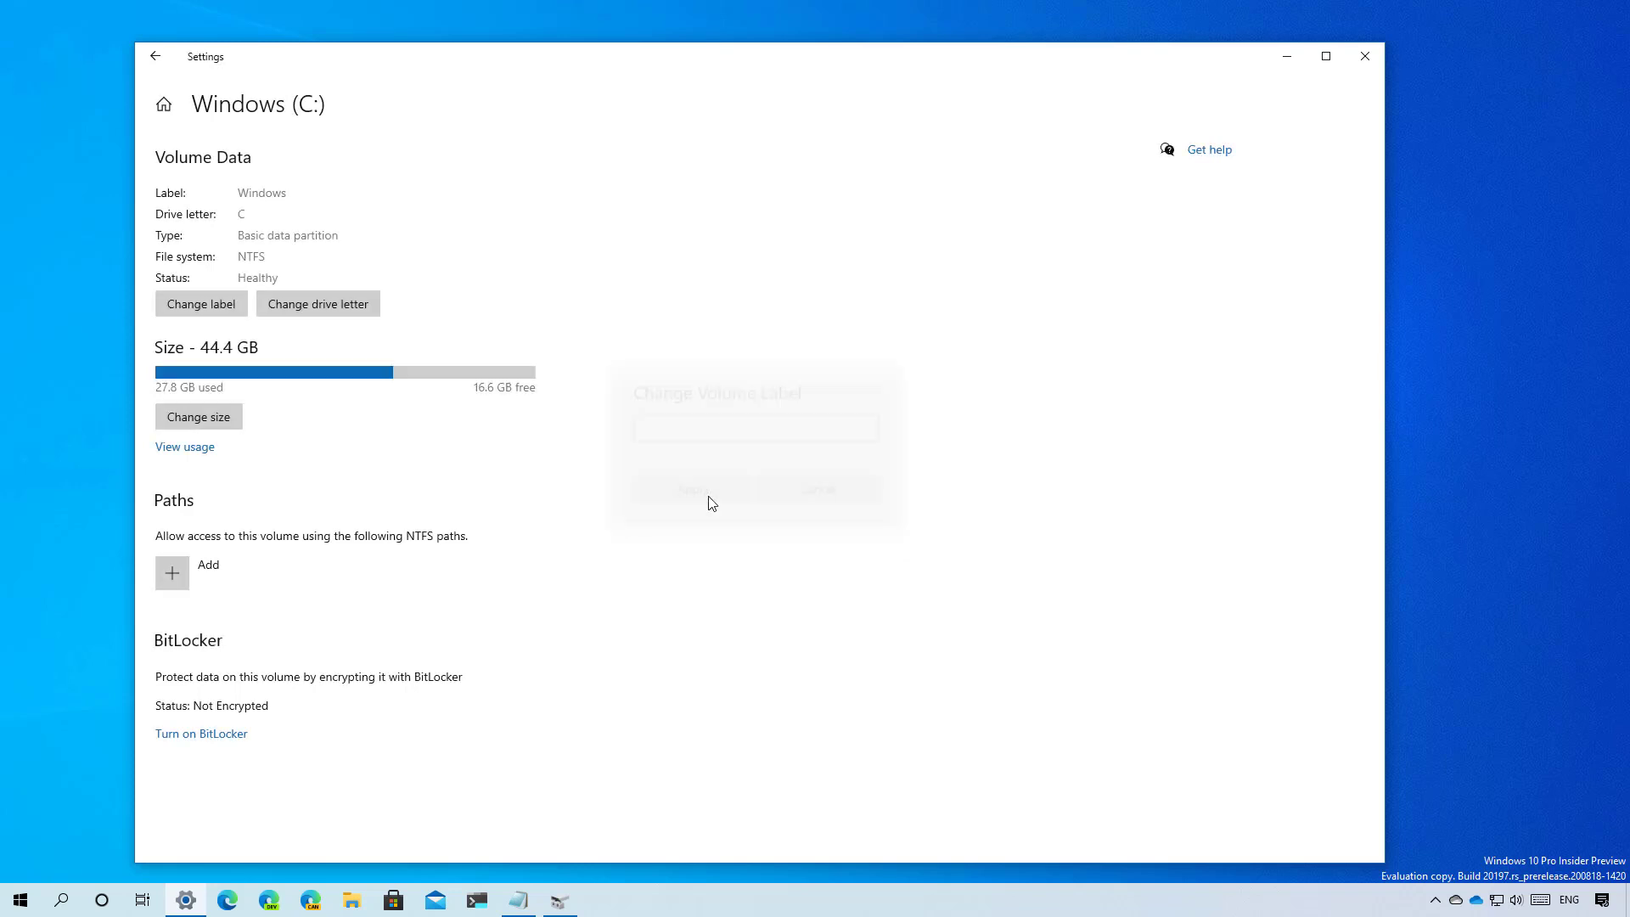
{"action": "left_click", "coordinate": [321, 312]}
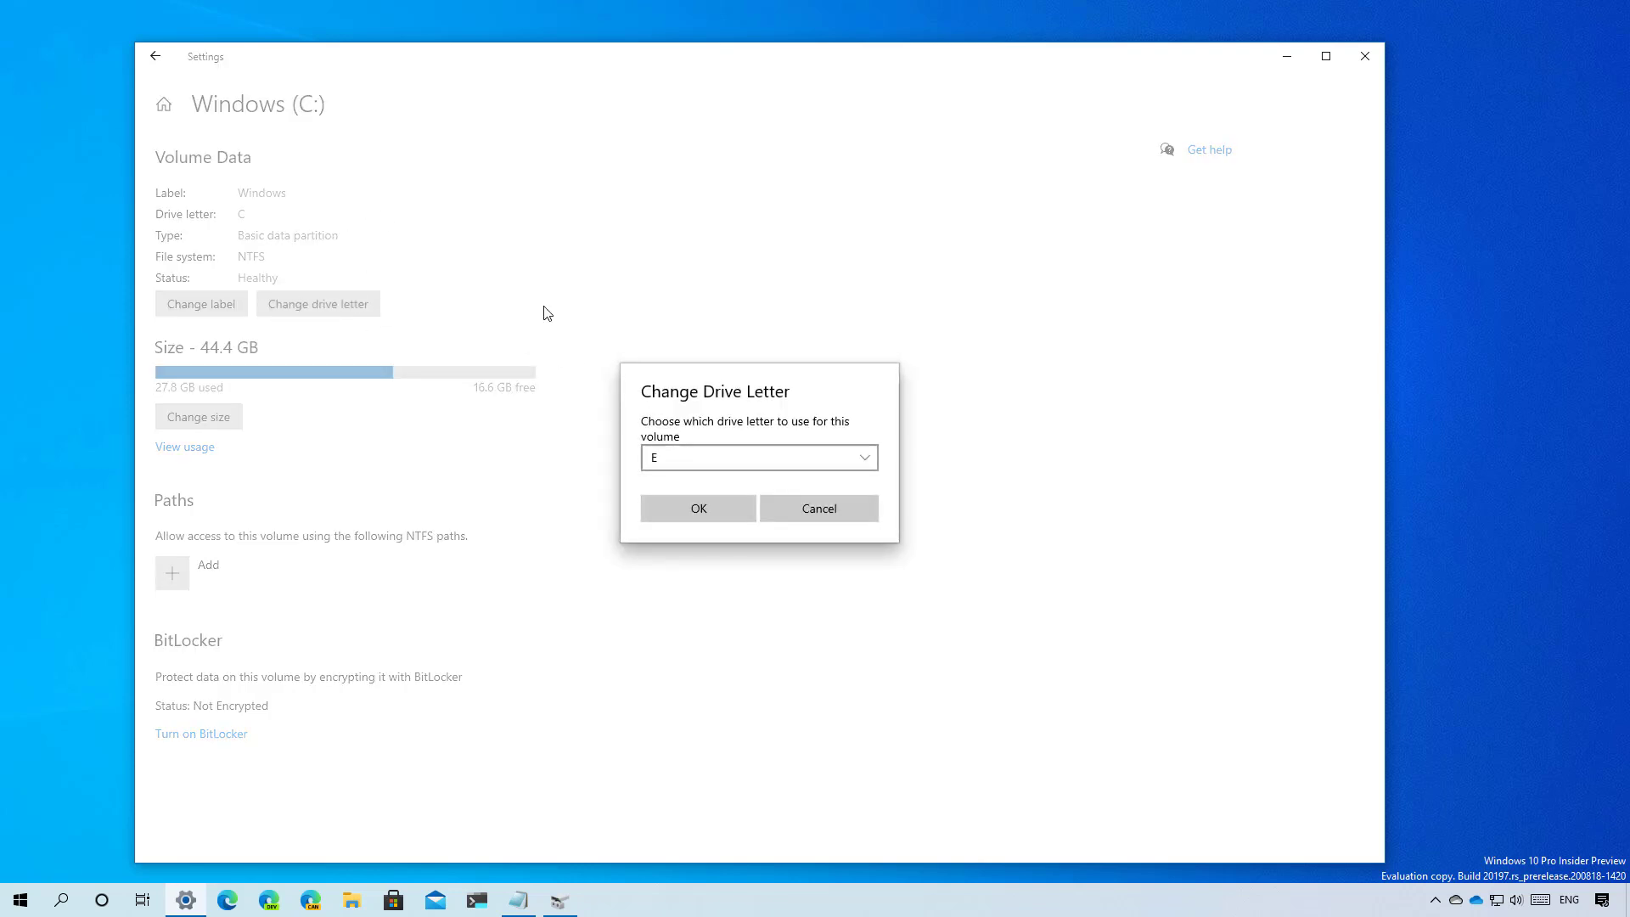
{"action": "left_click", "coordinate": [821, 513]}
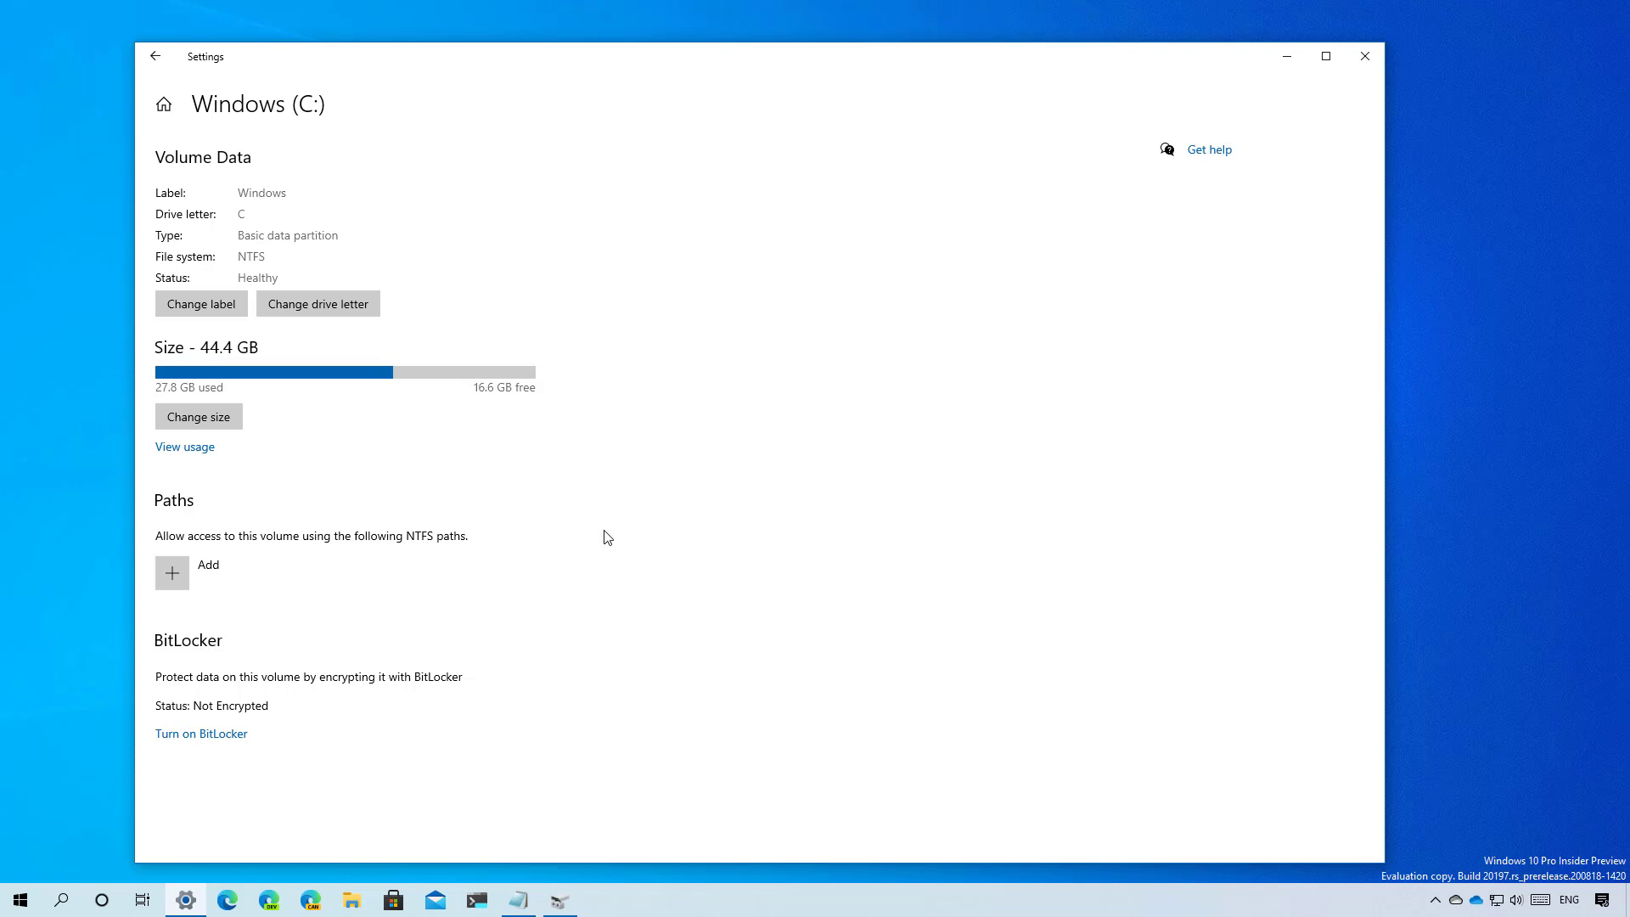
Step: Review C:'s current size of 45485 without resizing, and check its storage usage
{"action": "left_click", "coordinate": [224, 421]}
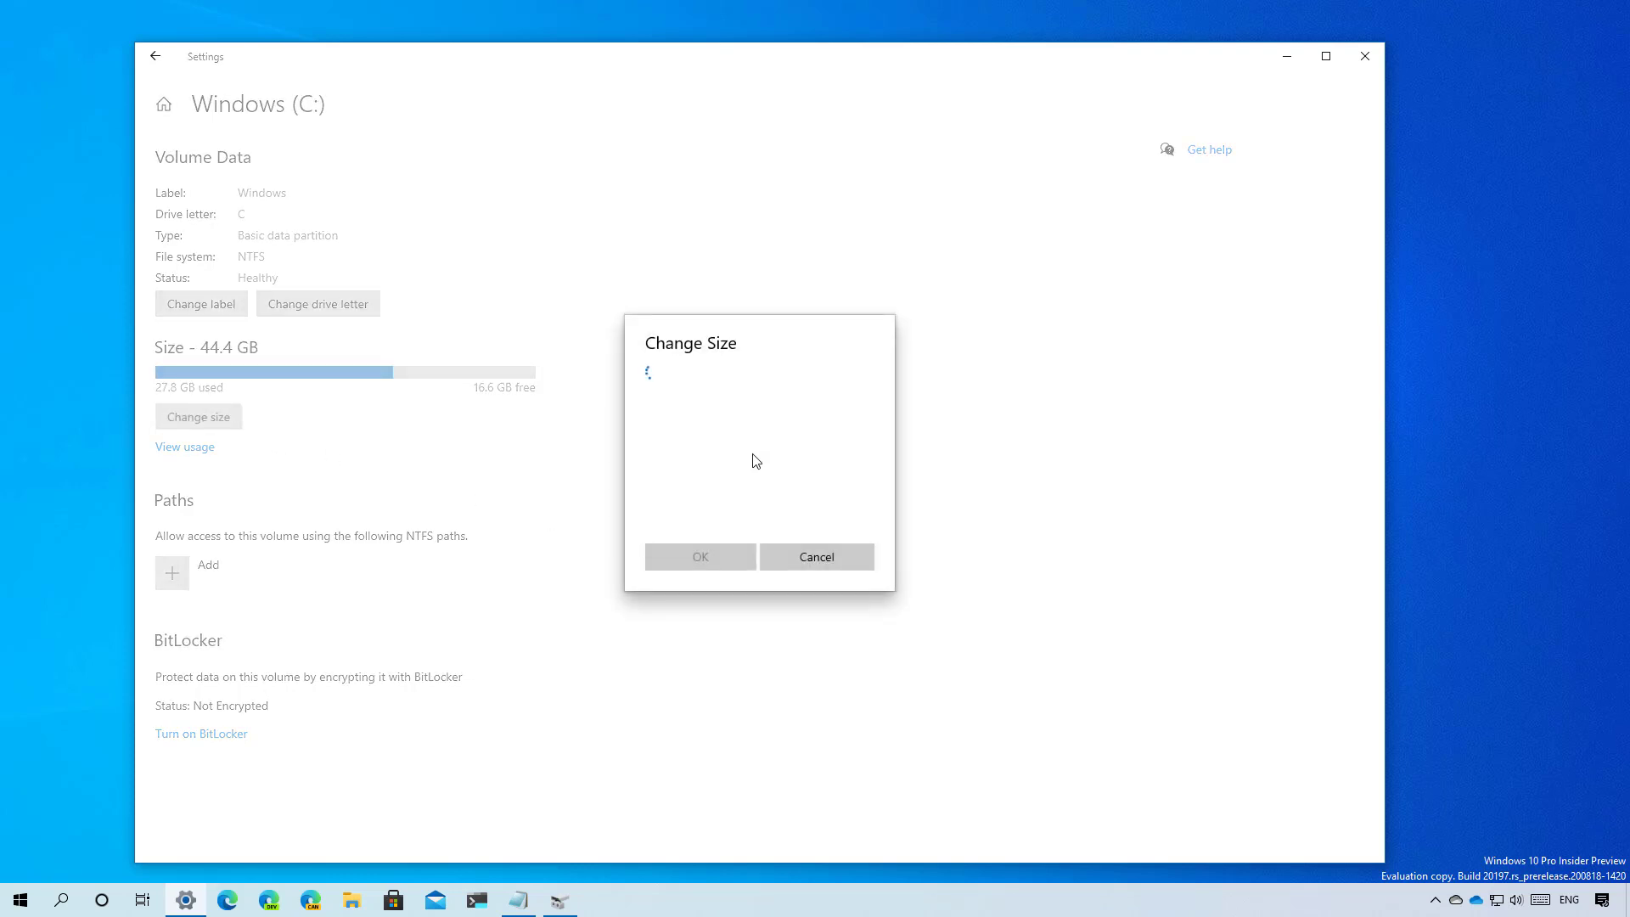
{"action": "double_click", "coordinate": [763, 499]}
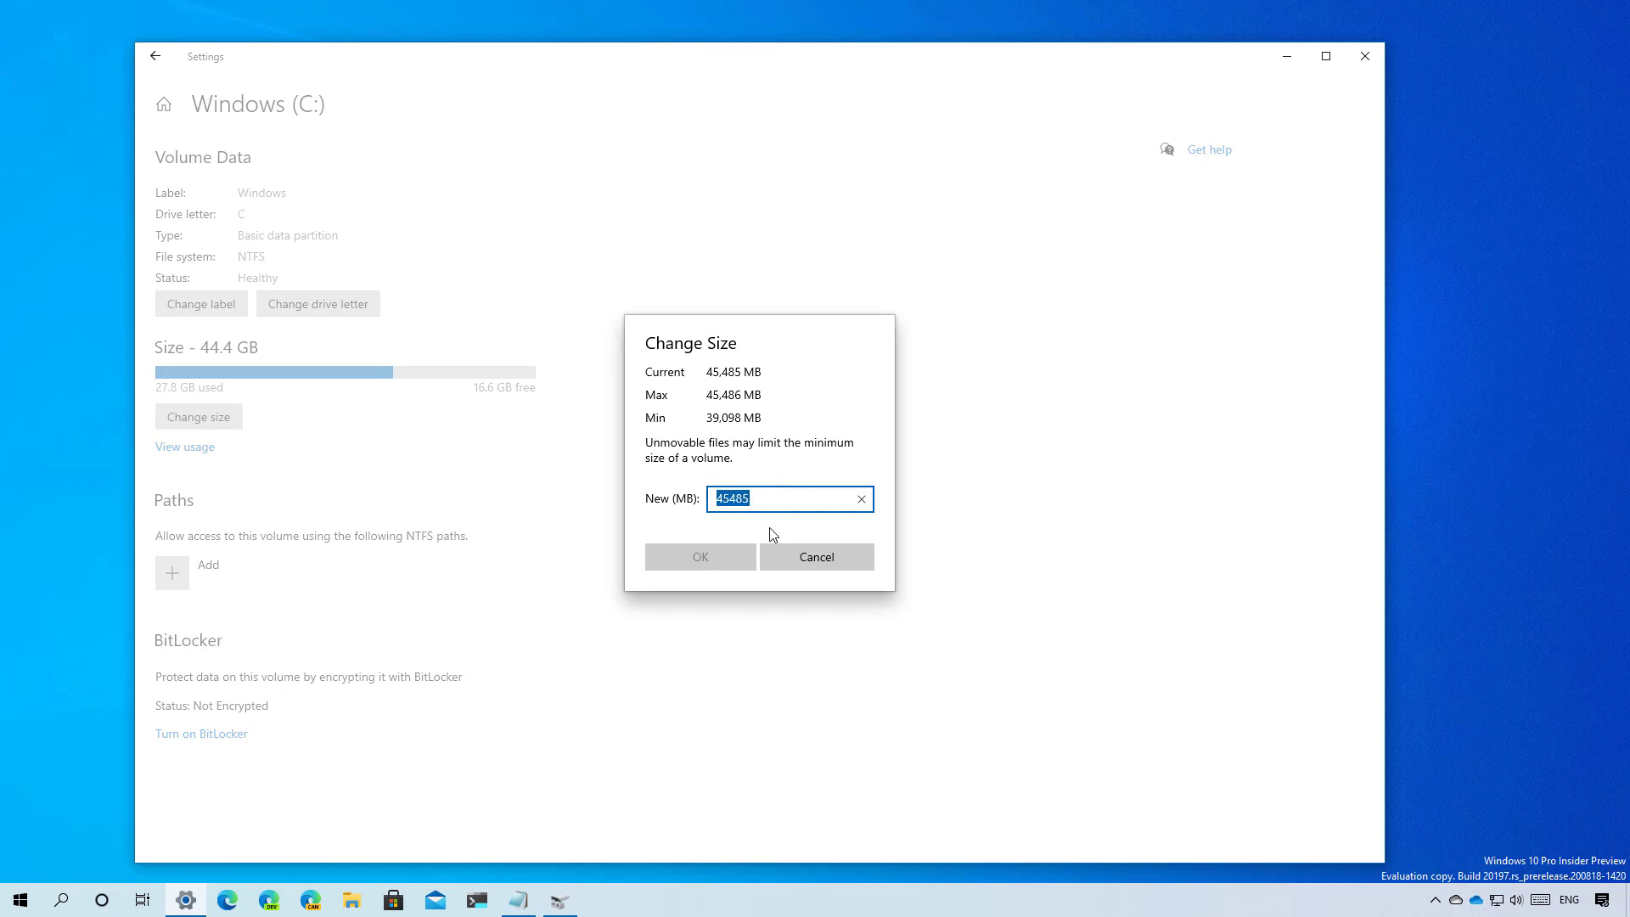
{"action": "left_click", "coordinate": [815, 557]}
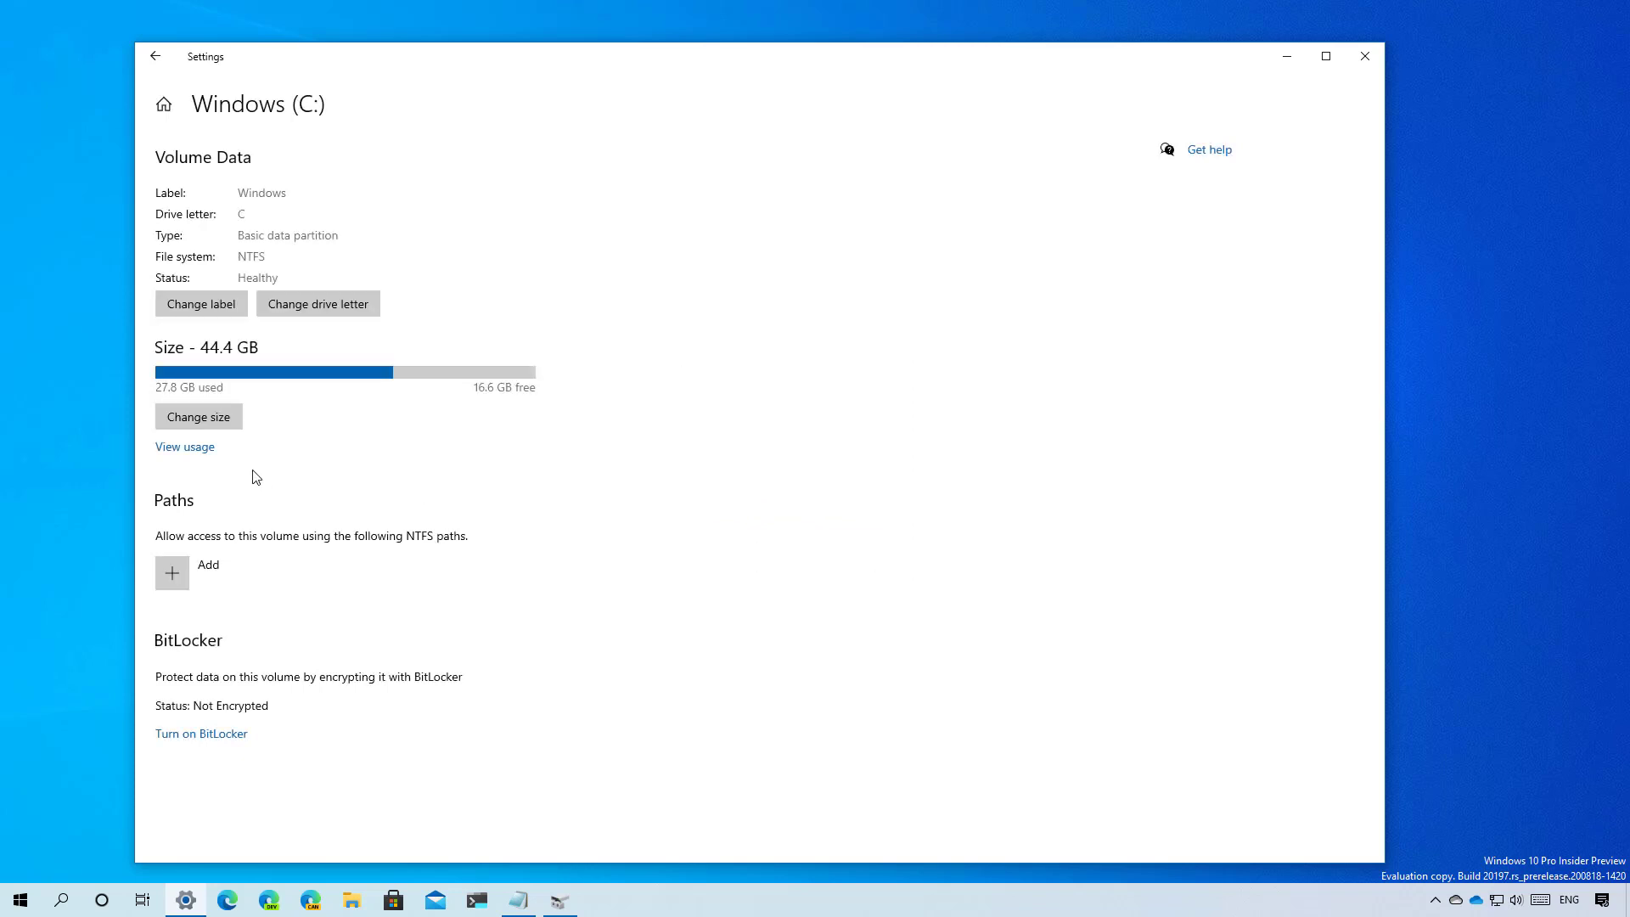
{"action": "left_click", "coordinate": [192, 448]}
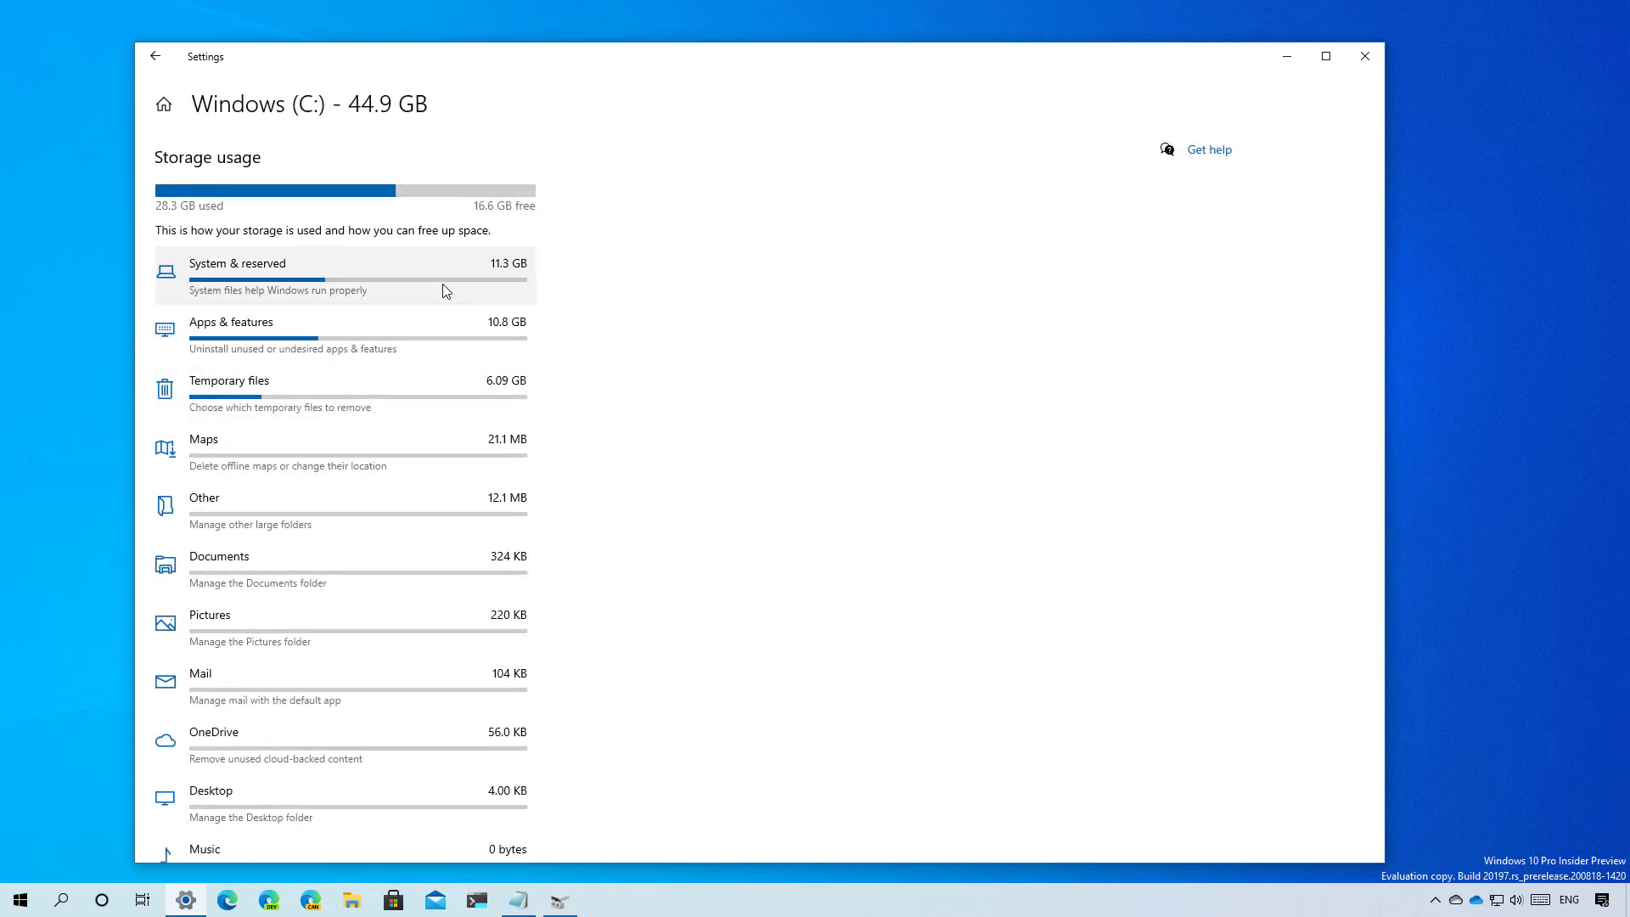
{"action": "key", "text": "alt+Left"}
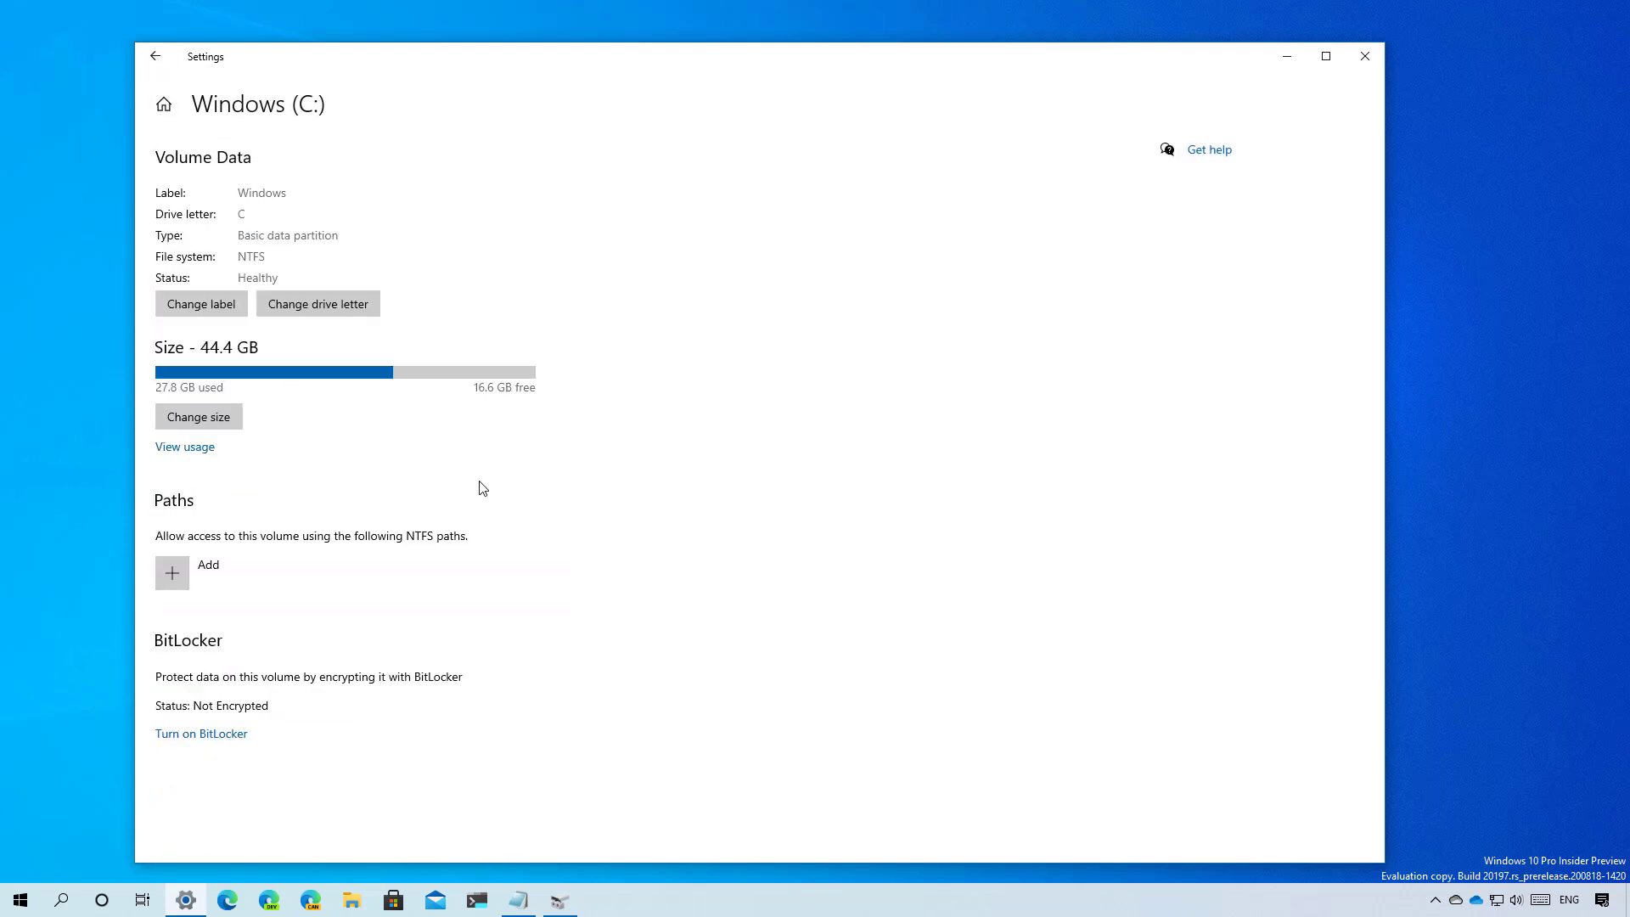
Step: Look at adding a mount path for C: without adding one, then return to the disk list
{"action": "left_click", "coordinate": [345, 580]}
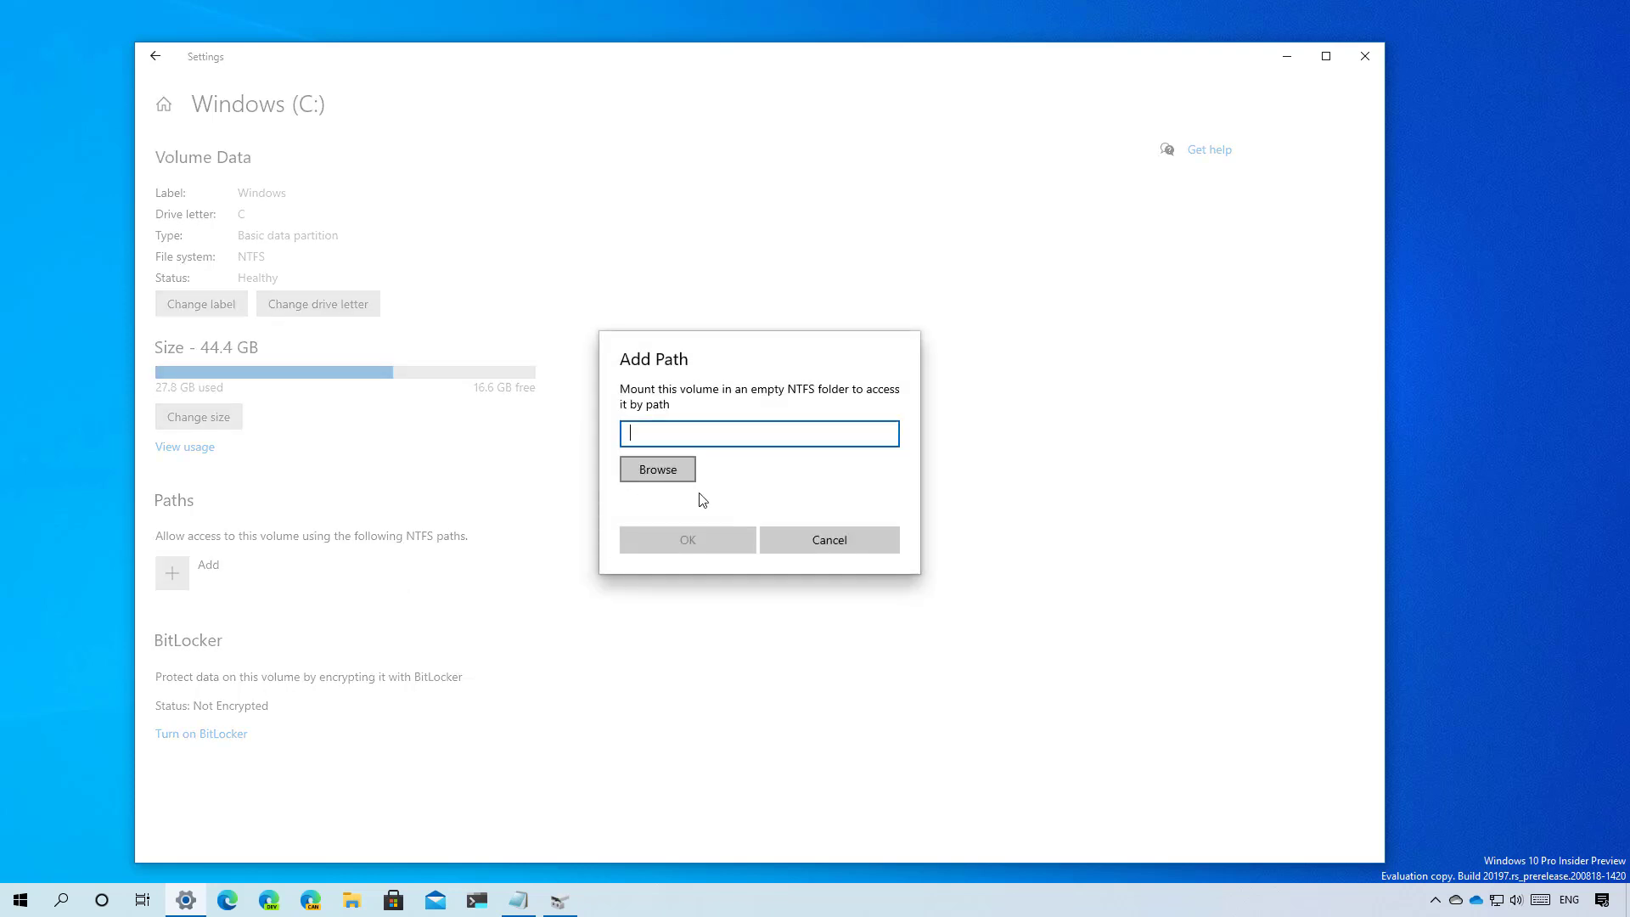
{"action": "key", "text": "Escape"}
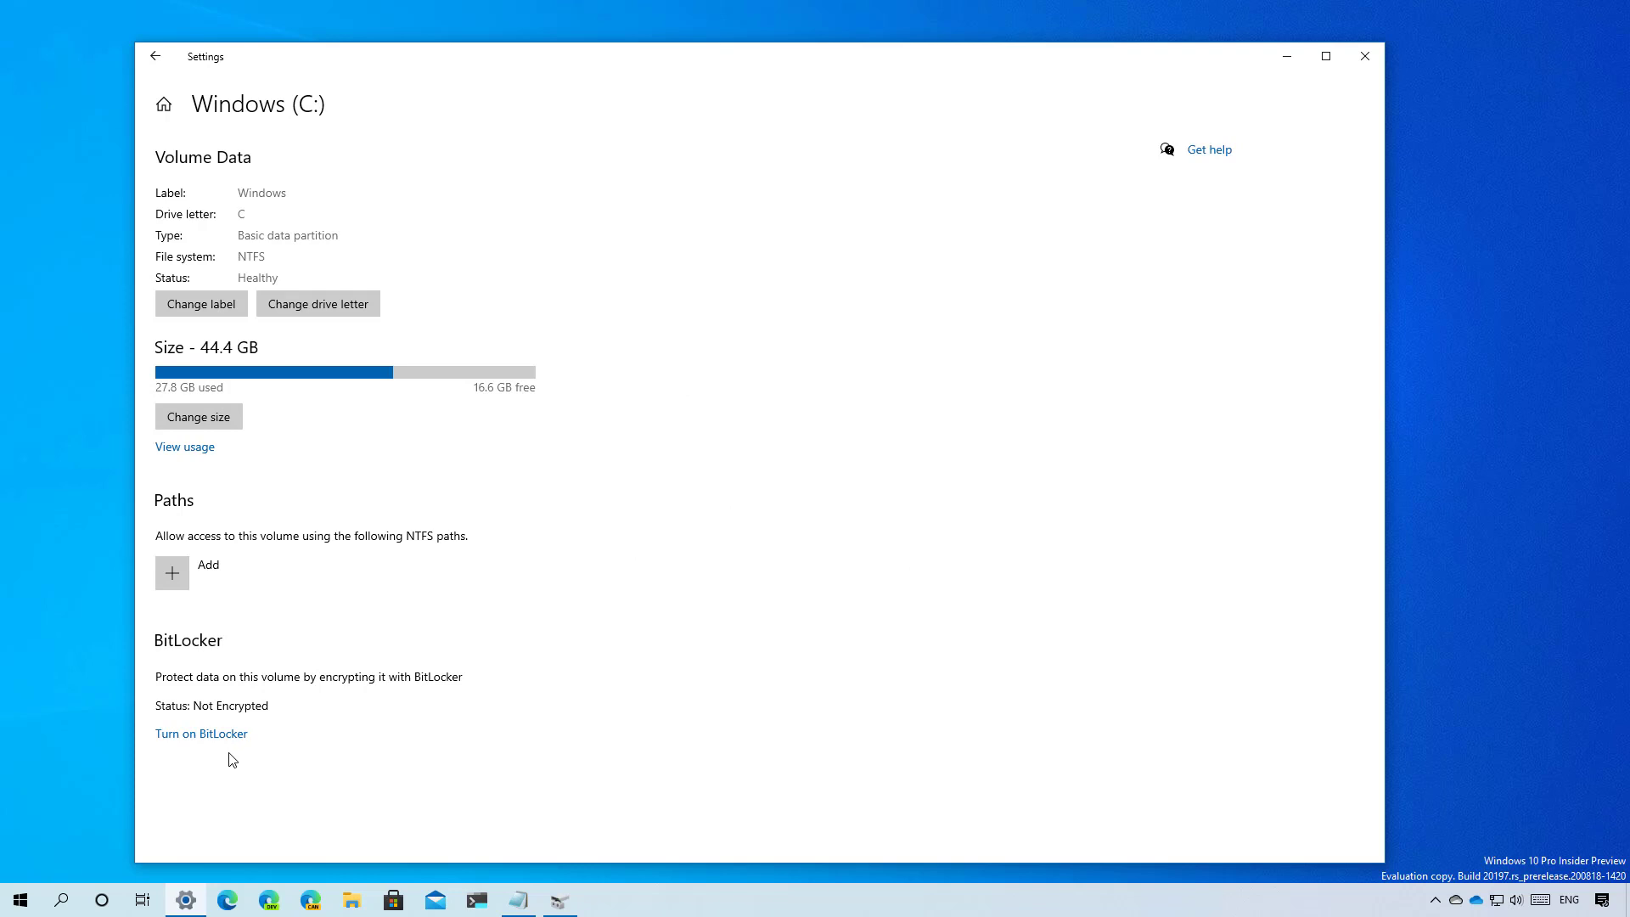
{"action": "key", "text": "alt+Left"}
Step: Collapse Disk 0, expand Disk 1 and select its 149 GB unallocated space
{"action": "left_click", "coordinate": [516, 204]}
{"action": "left_click", "coordinate": [516, 290]}
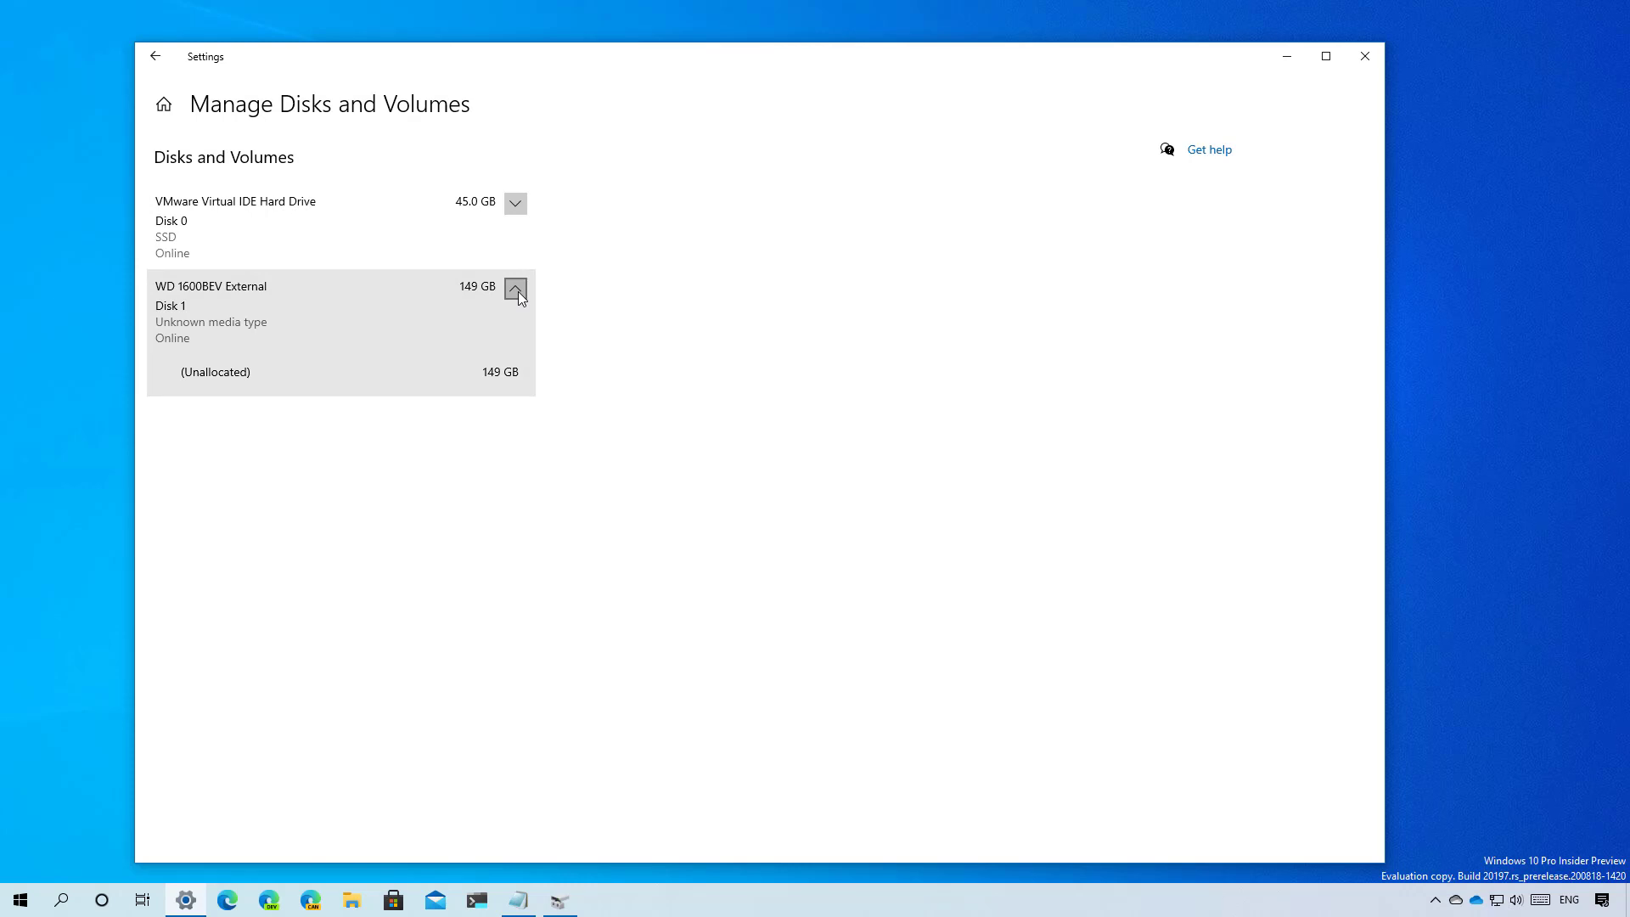
{"action": "left_click", "coordinate": [257, 371]}
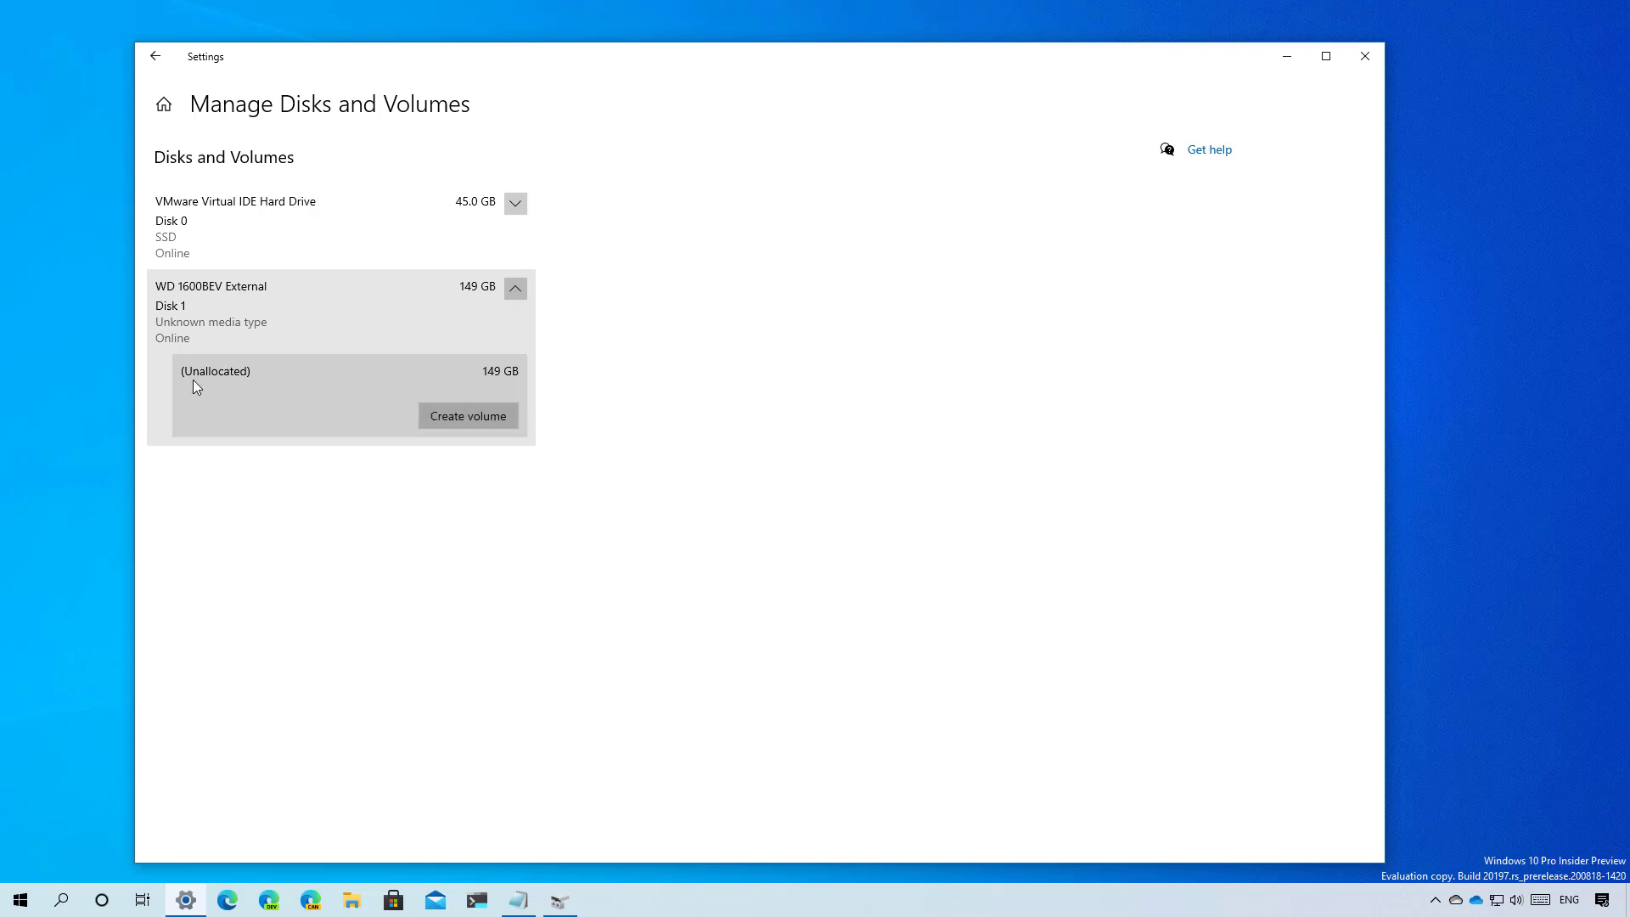
Step: Create a 149 GB volume on Disk 1, entering label 'My Data' and NTFS in New Volume
{"action": "left_click", "coordinate": [457, 421]}
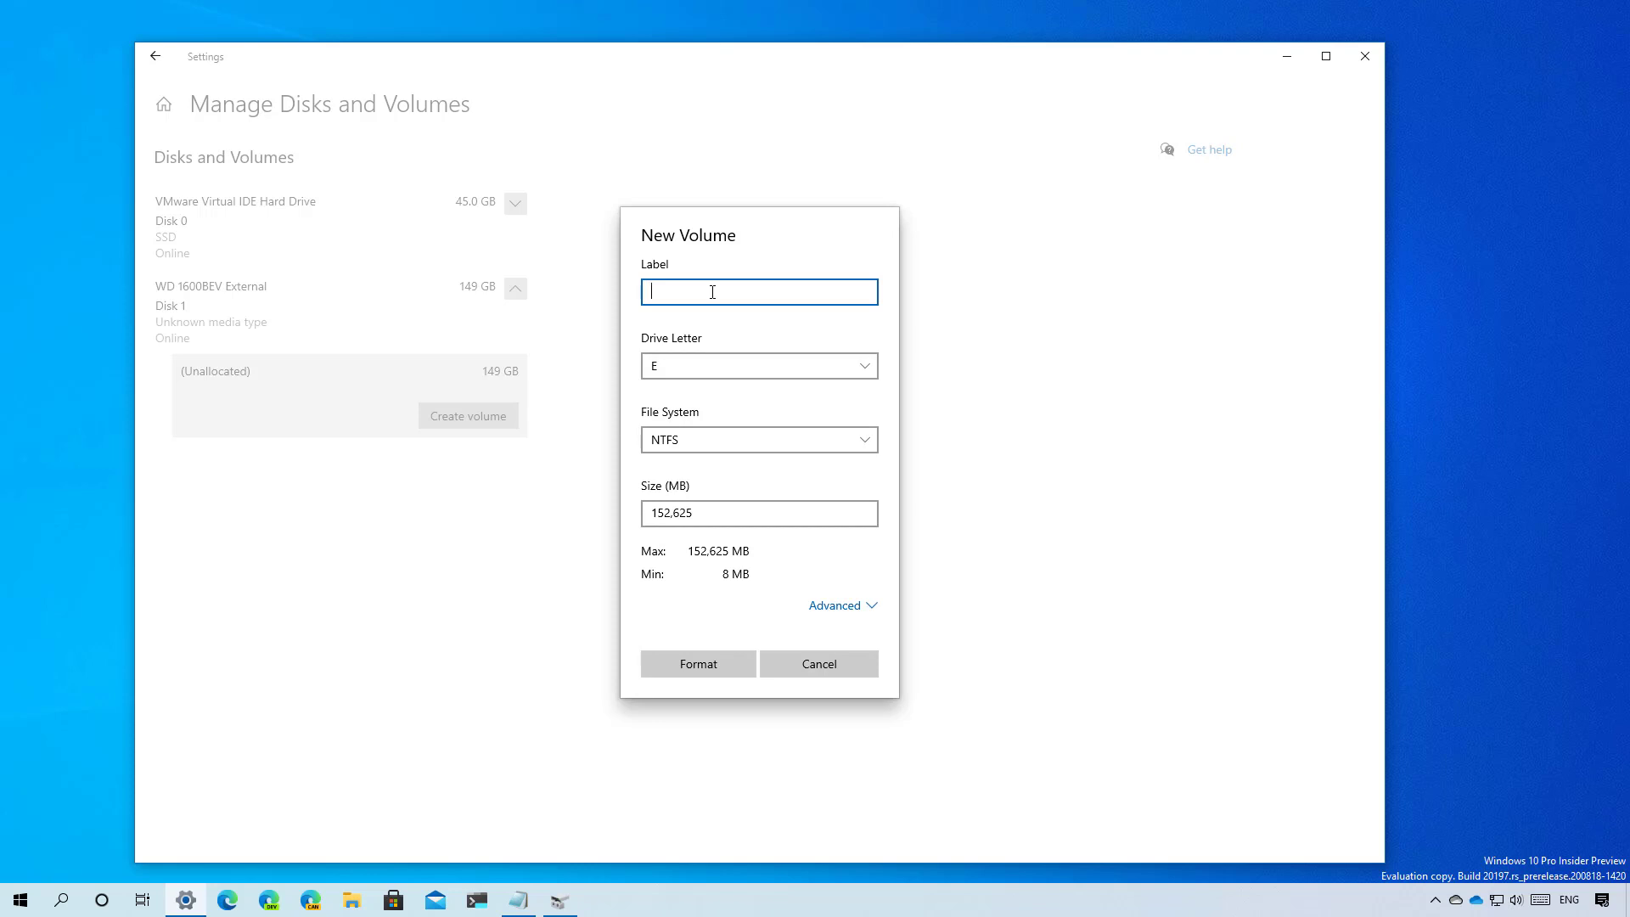
{"action": "type", "text": "My Data"}
{"action": "left_click", "coordinate": [704, 440]}
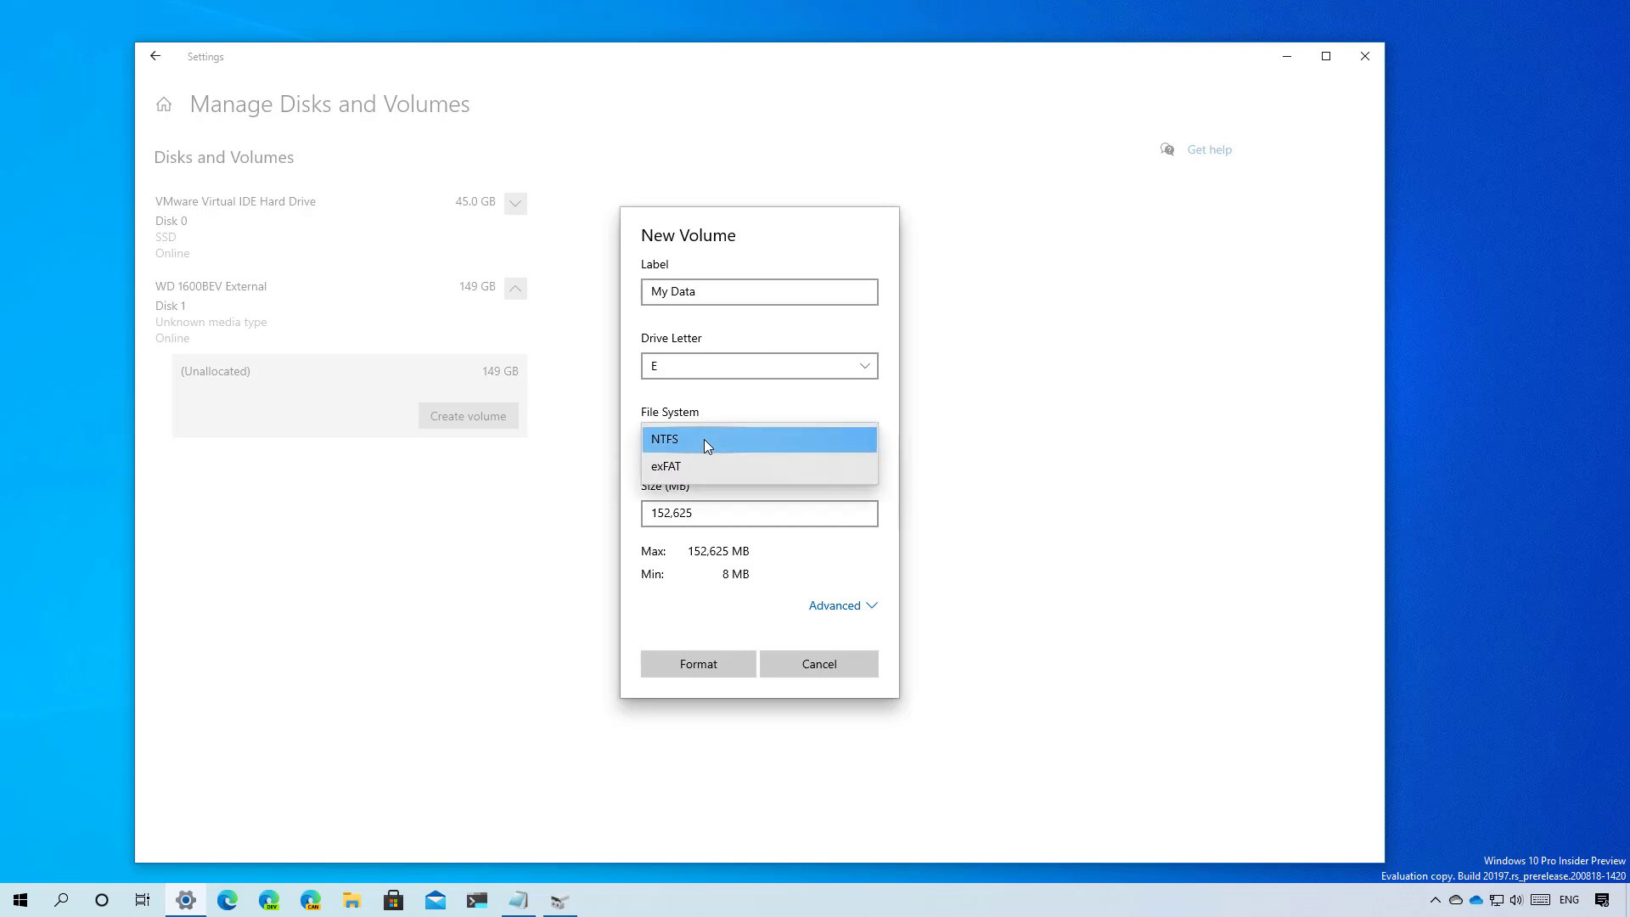
{"action": "left_click", "coordinate": [705, 439]}
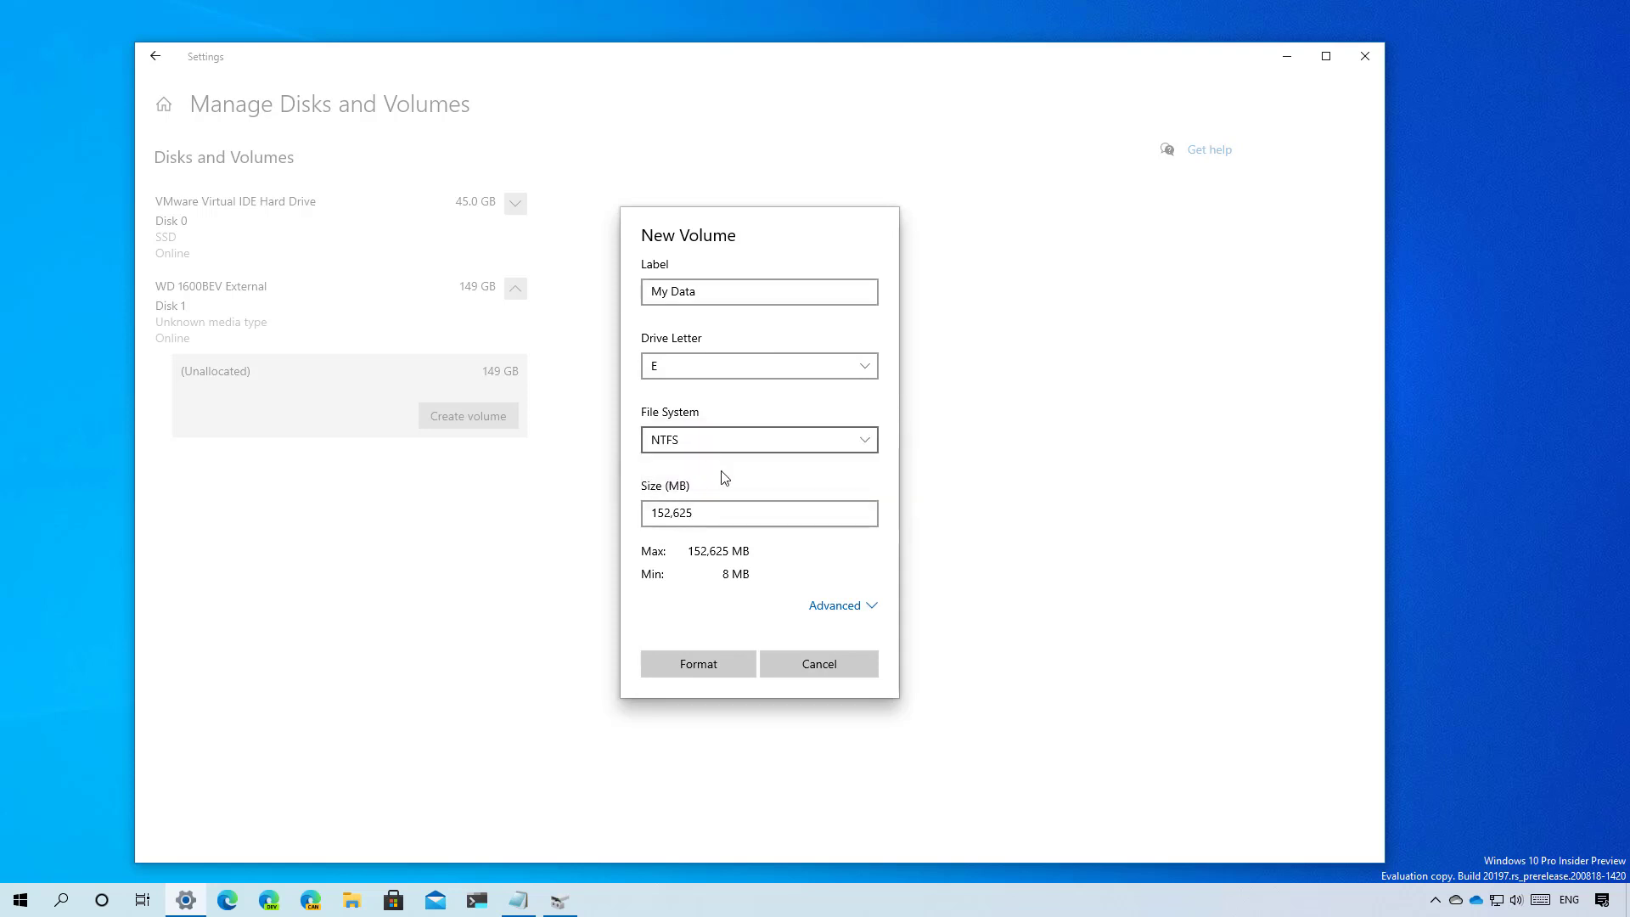
{"action": "left_click", "coordinate": [730, 512]}
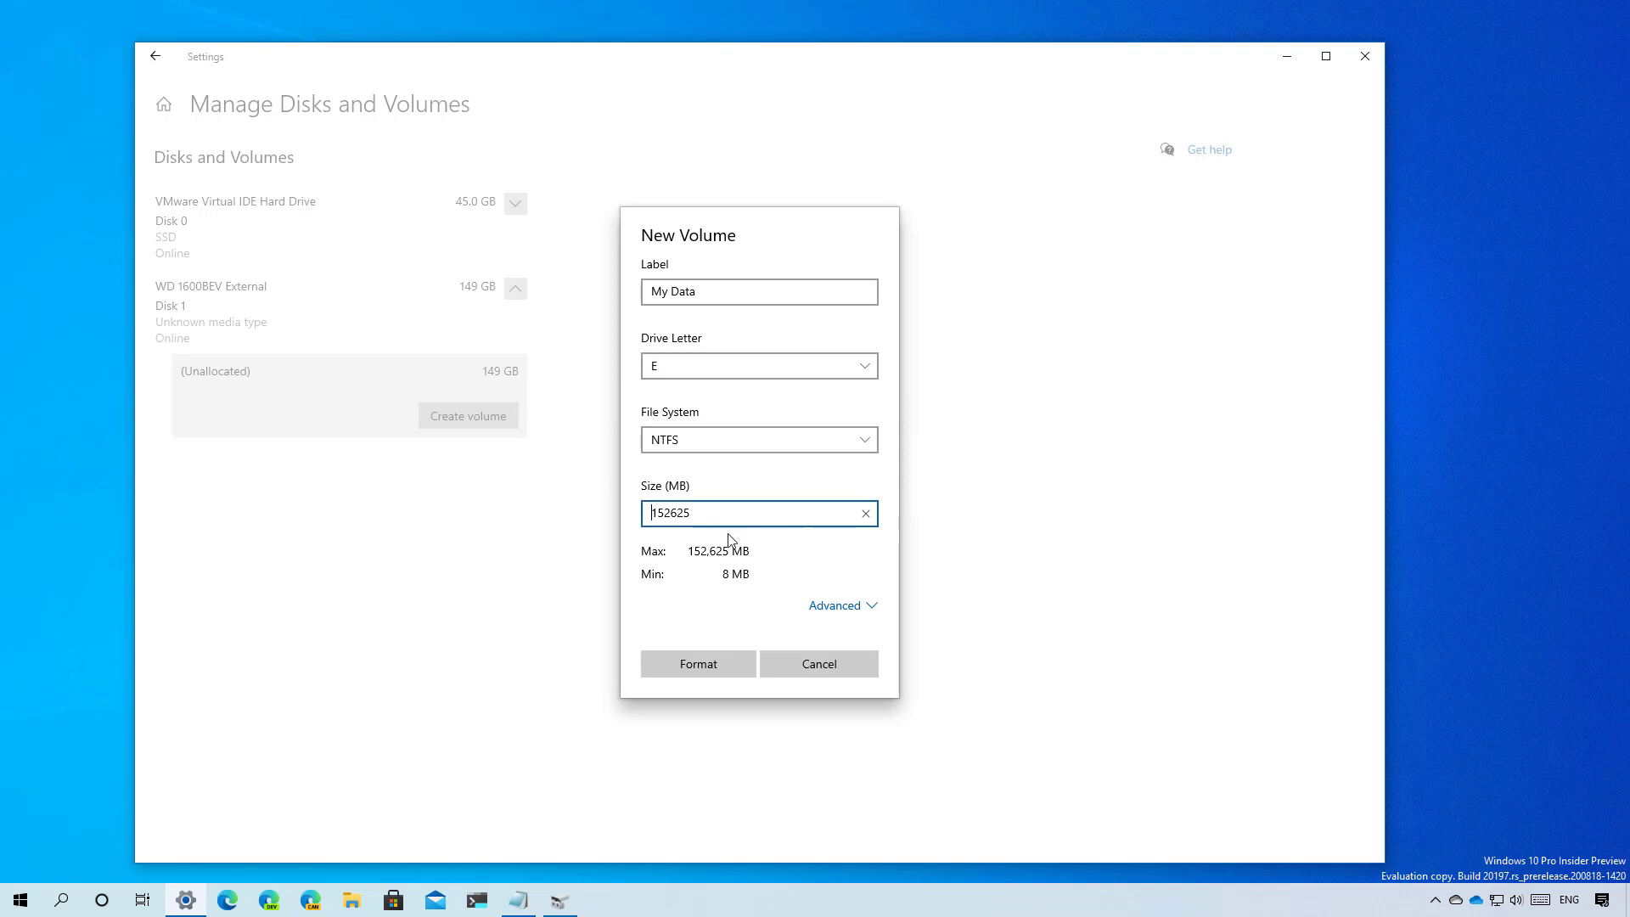
{"action": "left_click", "coordinate": [838, 606]}
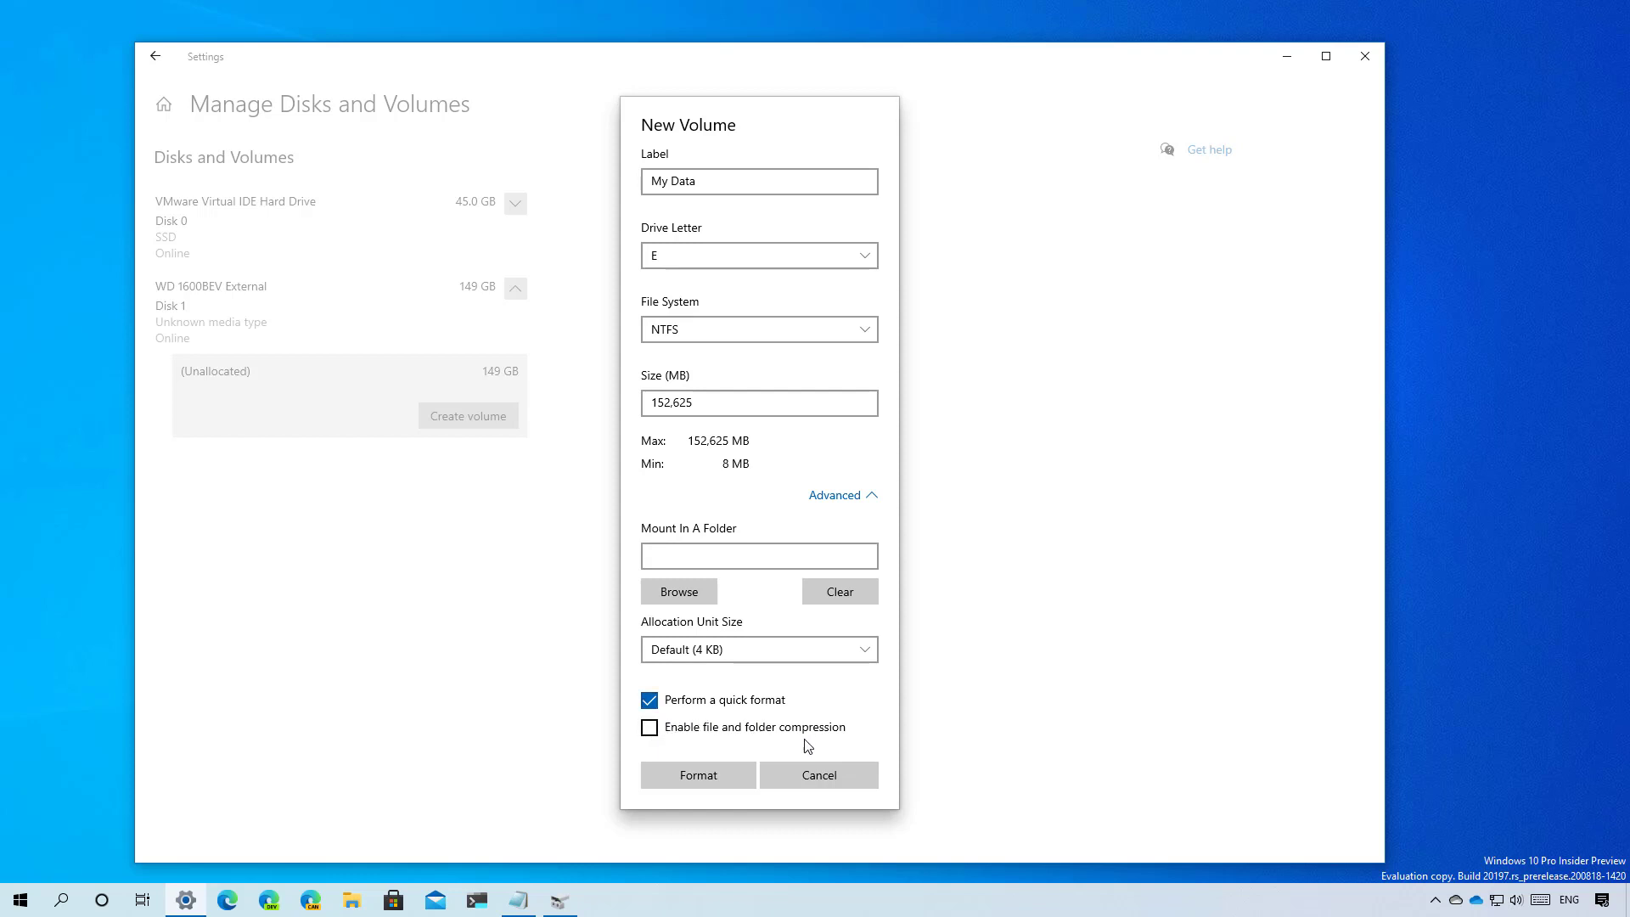
{"action": "left_click", "coordinate": [715, 773]}
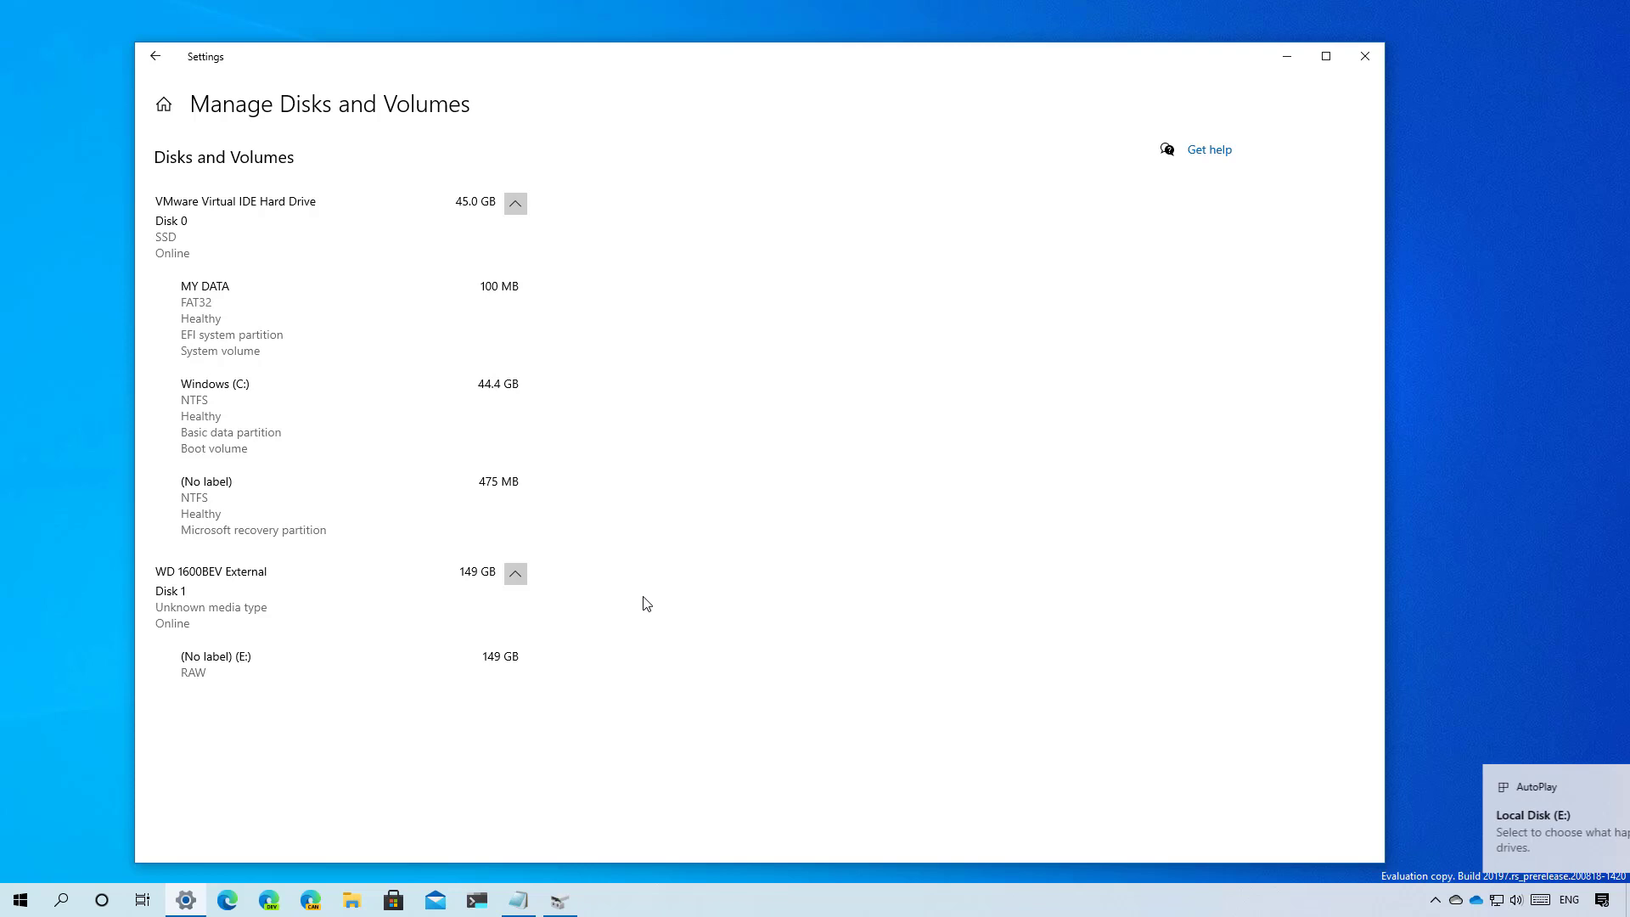
Step: Select the (No label) (E:) volume under Disk 1 and open its properties page
{"action": "left_click", "coordinate": [435, 658]}
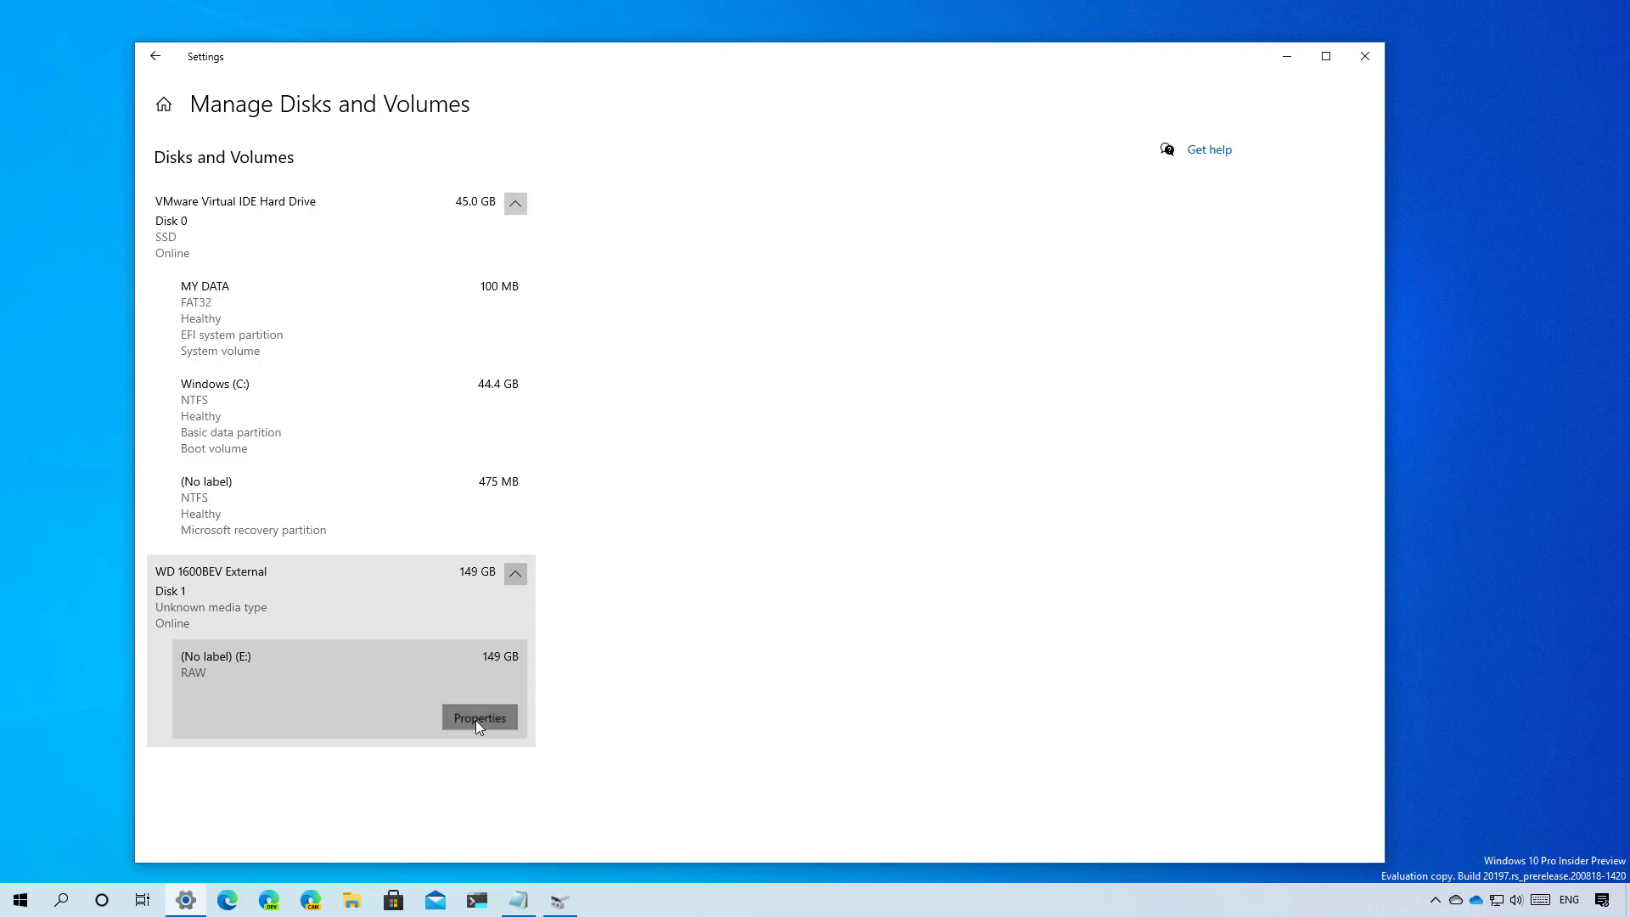
{"action": "left_click", "coordinate": [477, 720]}
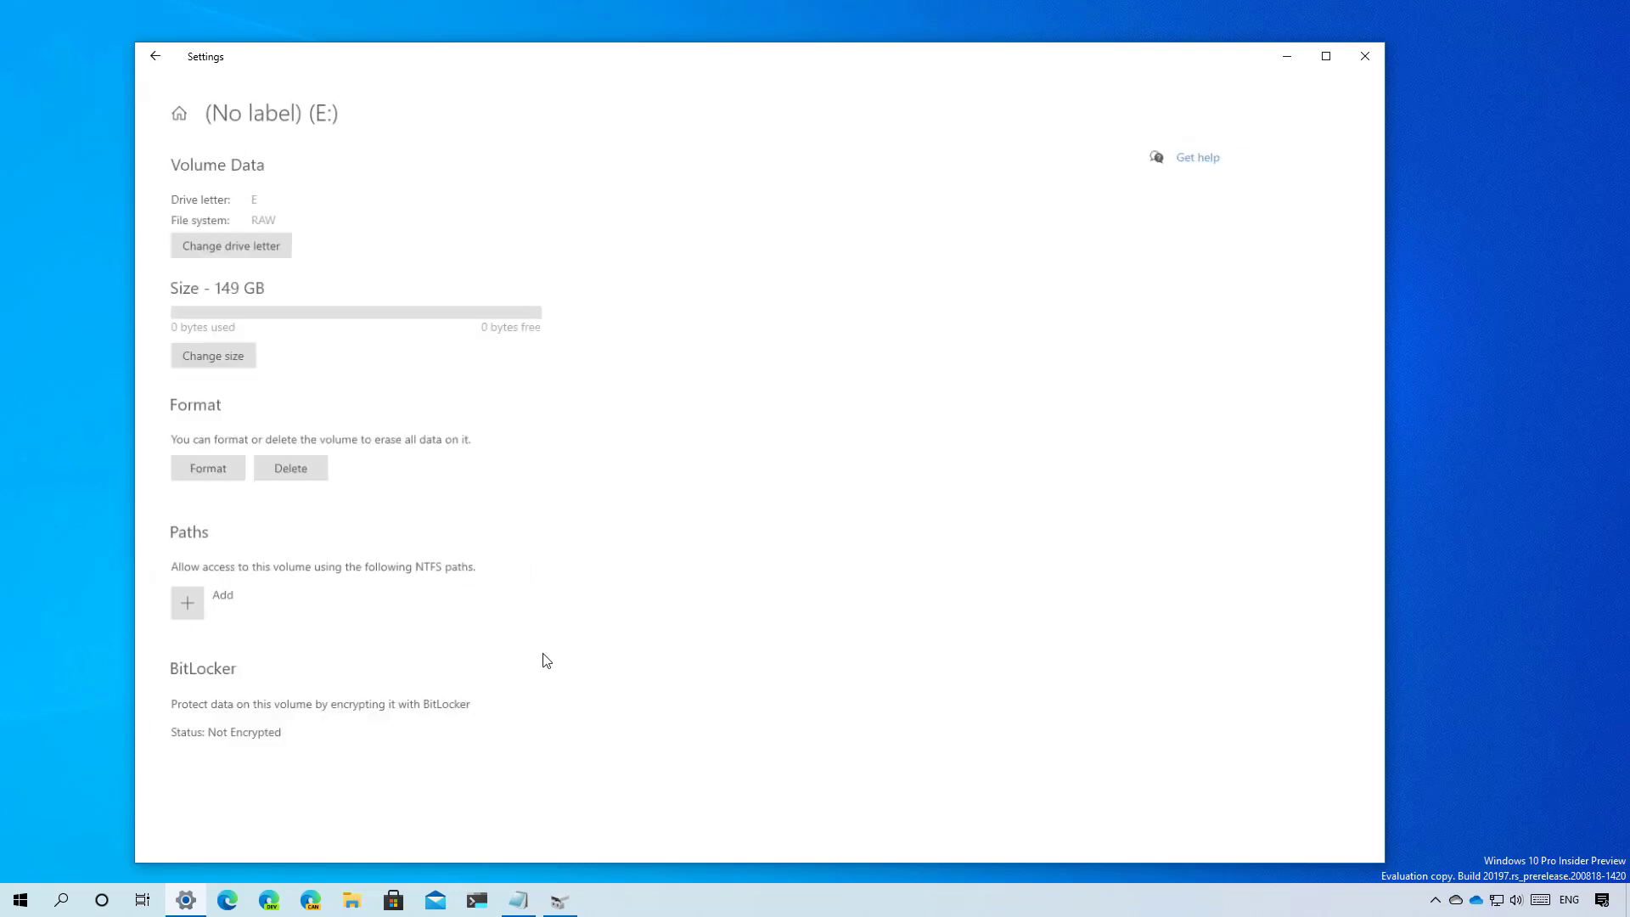
Step: Format E: as NTFS with label 'My Data', giving a 149 GB volume with 148 GB free
{"action": "left_click", "coordinate": [208, 478]}
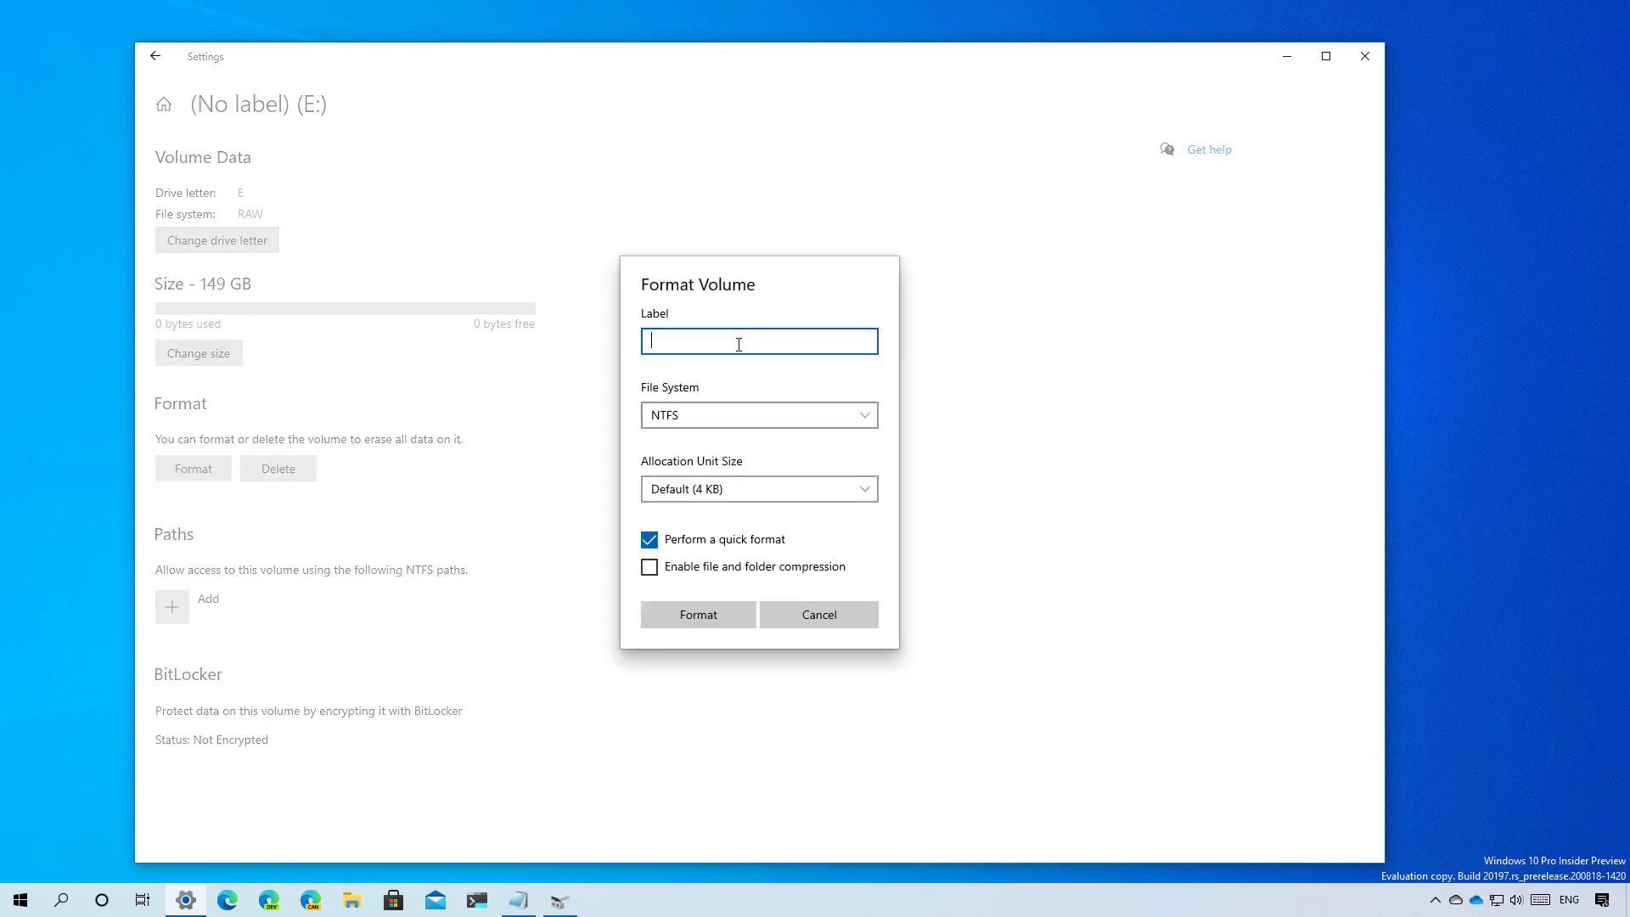
{"action": "type", "text": "My Data"}
{"action": "left_click", "coordinate": [689, 616]}
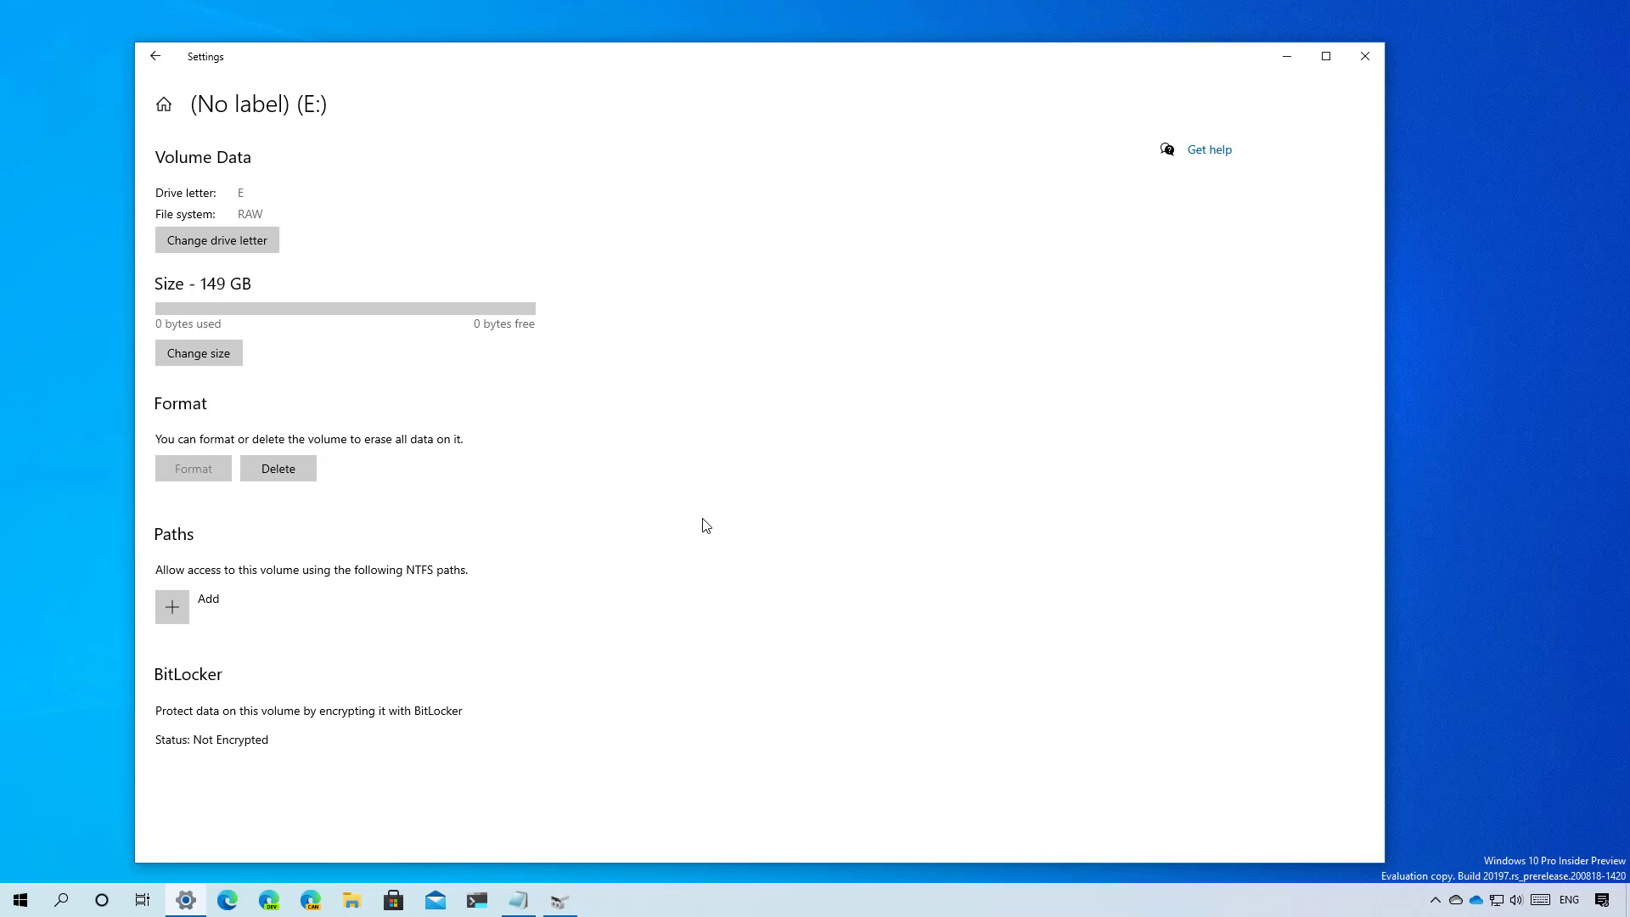
{"action": "left_click_drag", "start_coordinate": [695, 61], "coordinate": [666, 43]}
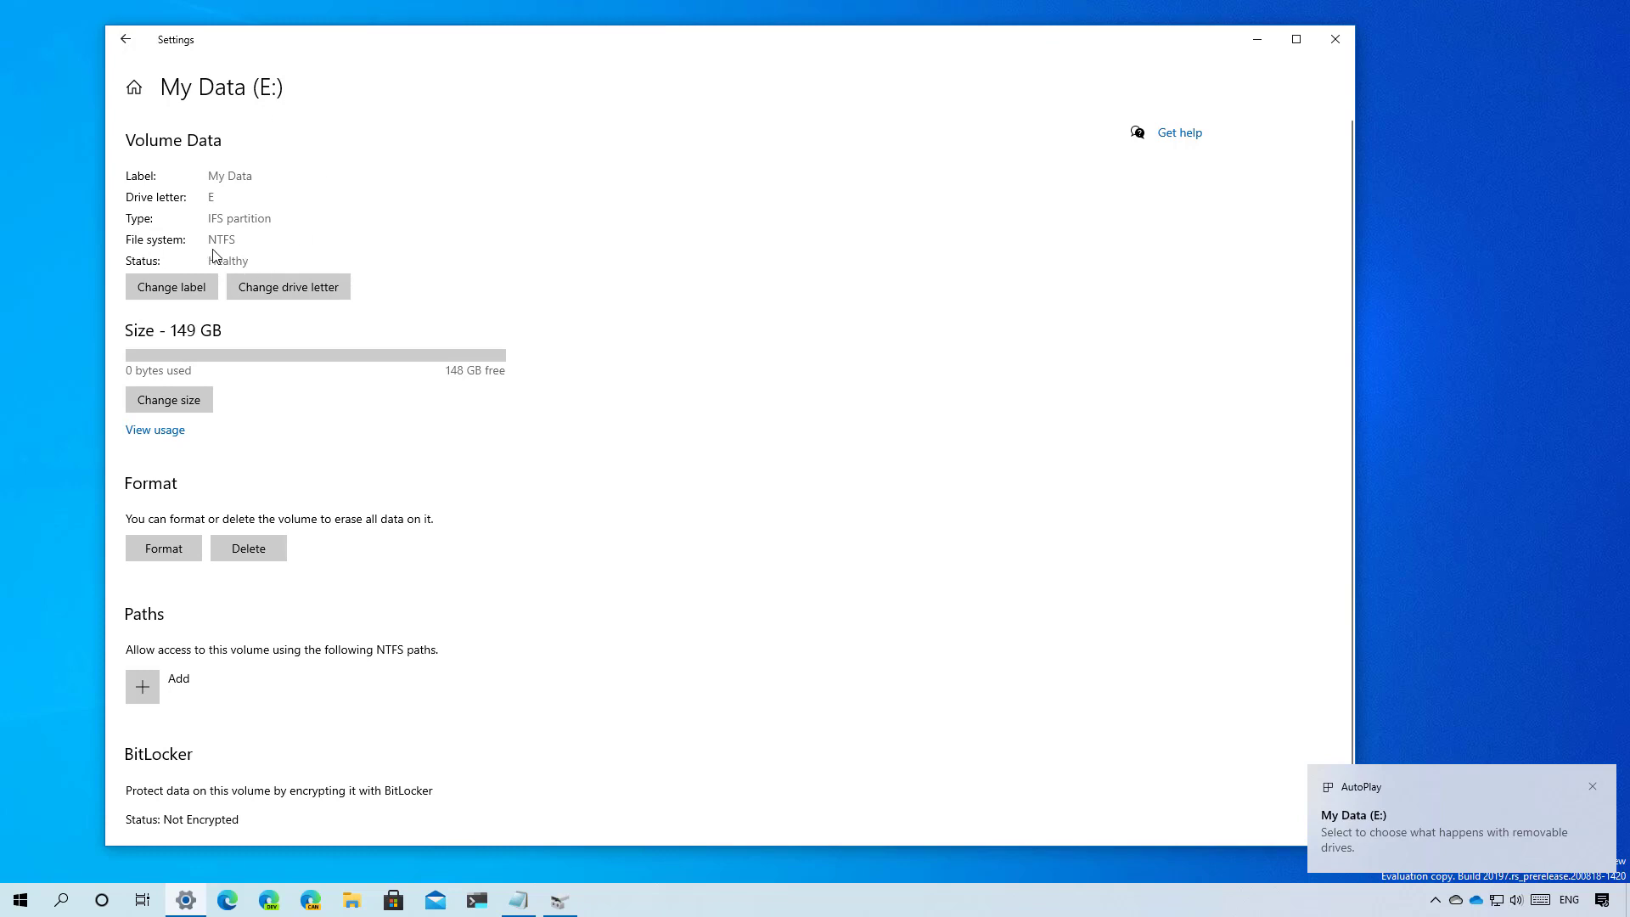
Step: Delete the My Data volume and create a new default volume across the freed 149 GB
{"action": "left_click", "coordinate": [260, 553]}
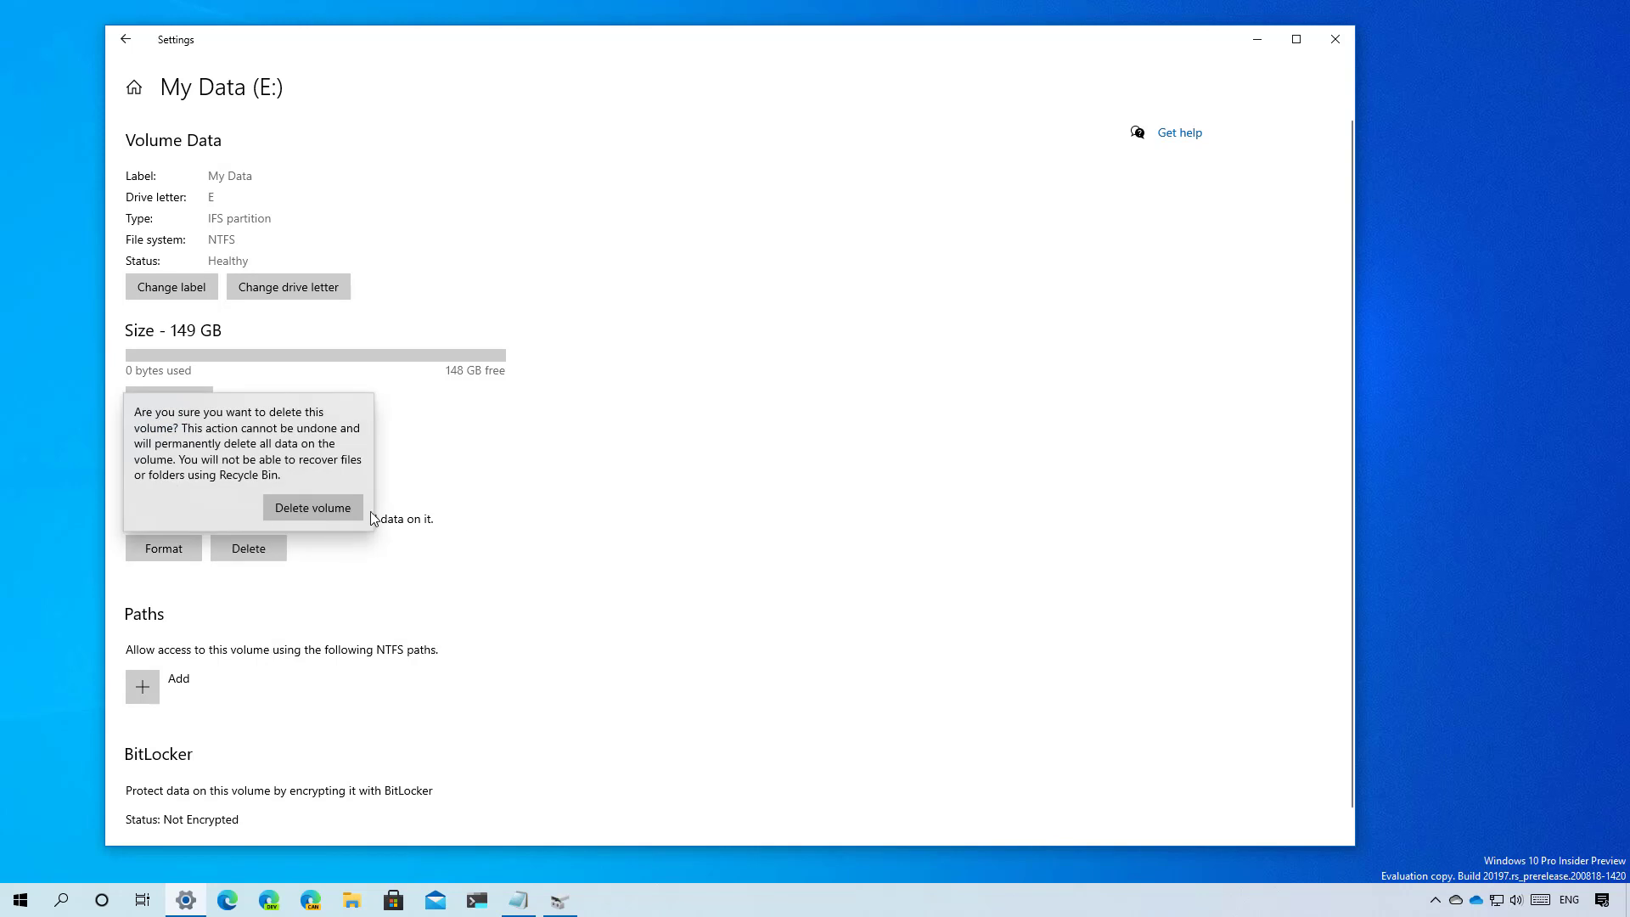
{"action": "left_click", "coordinate": [346, 503]}
{"action": "left_click", "coordinate": [247, 635]}
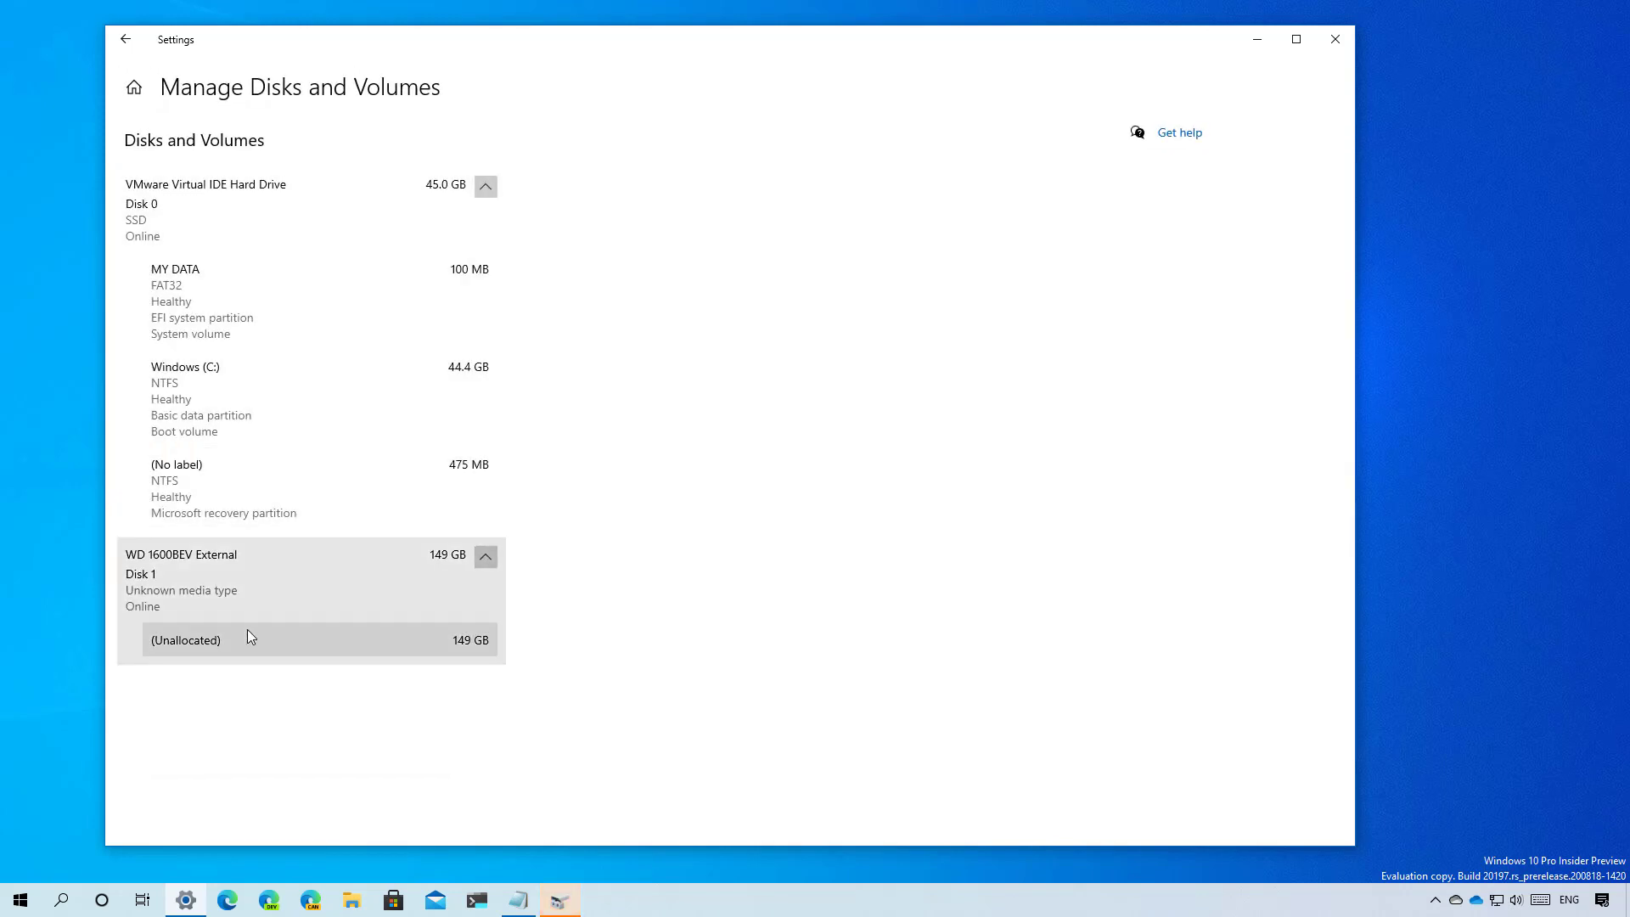
{"action": "left_click", "coordinate": [431, 684]}
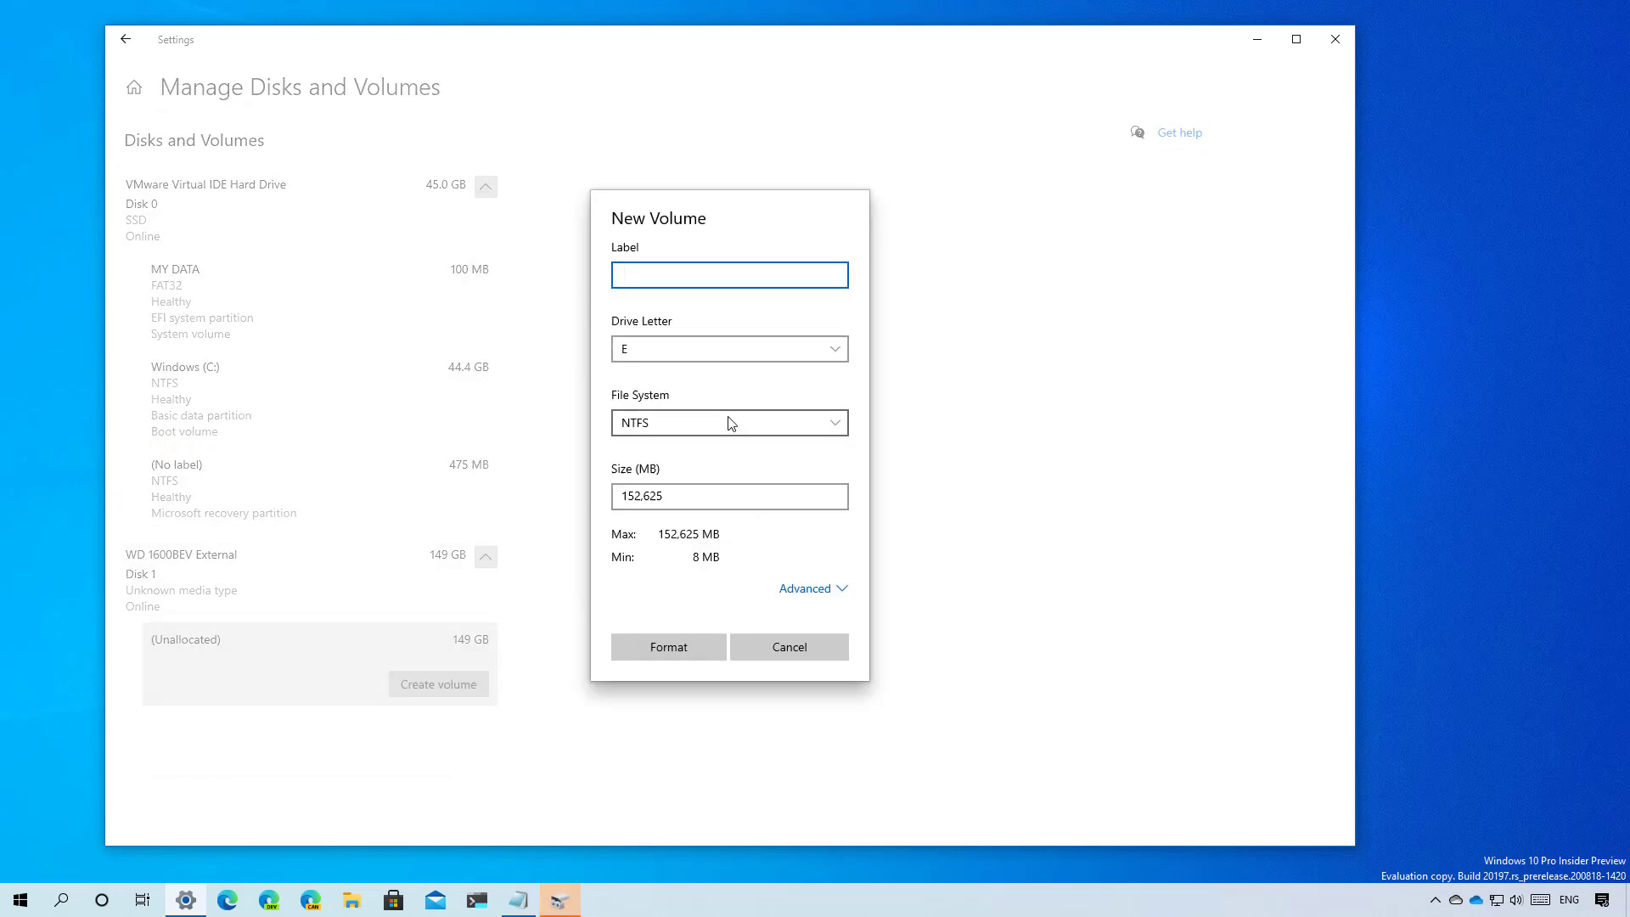
{"action": "left_click", "coordinate": [666, 646]}
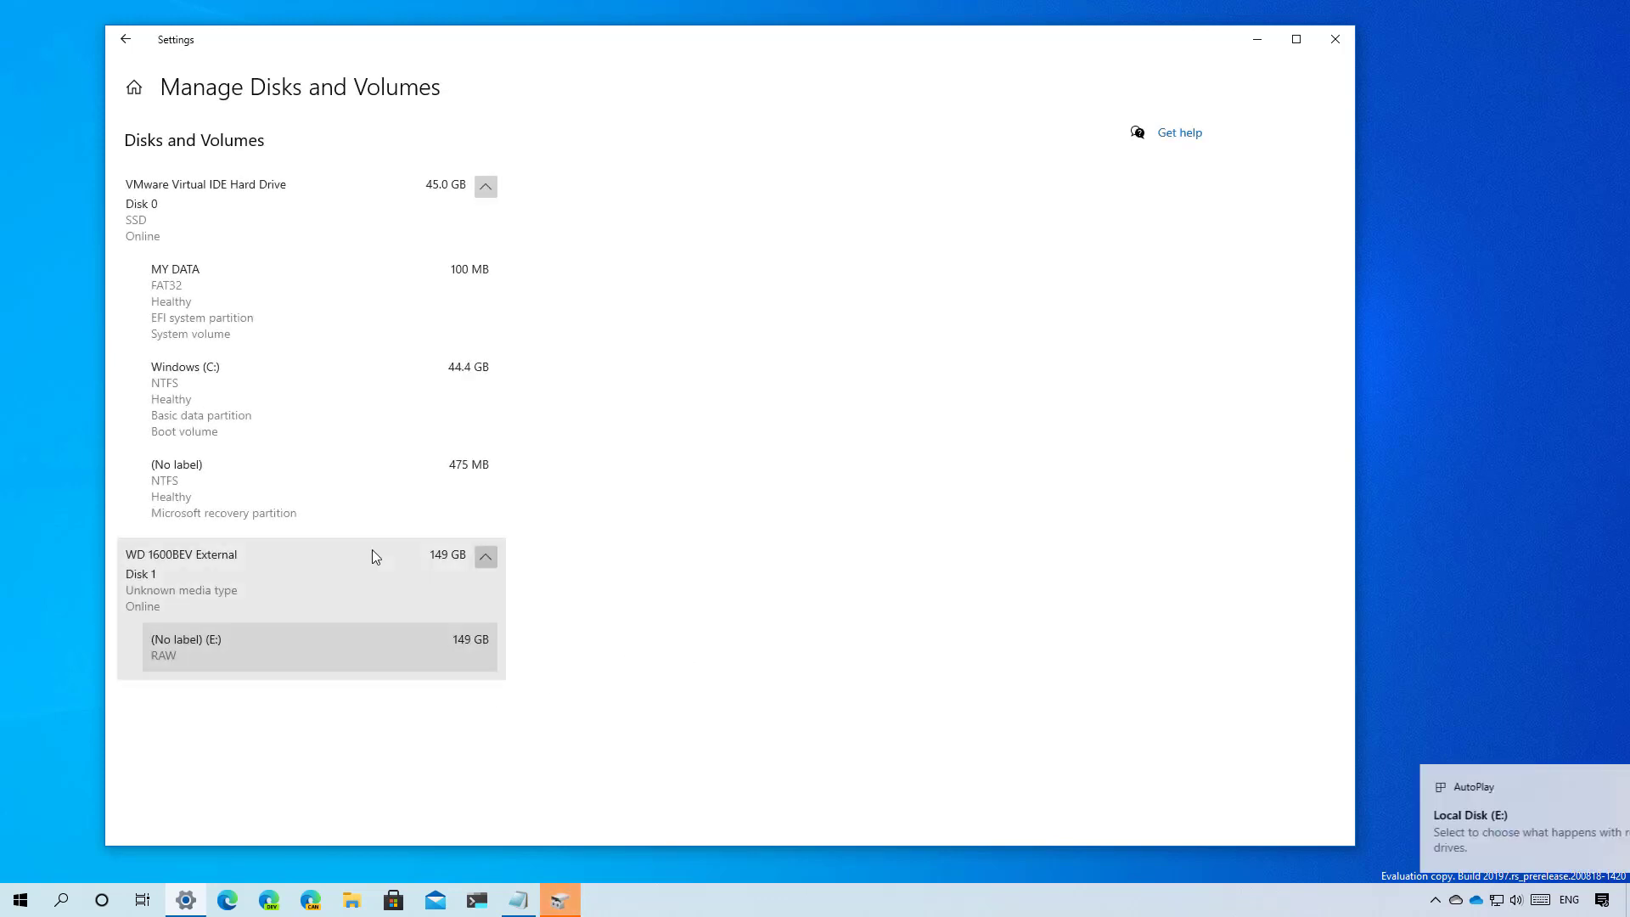
Step: Format the new E: volume as NTFS with the label 'My Data'
{"action": "left_click", "coordinate": [316, 663]}
{"action": "left_click", "coordinate": [456, 707]}
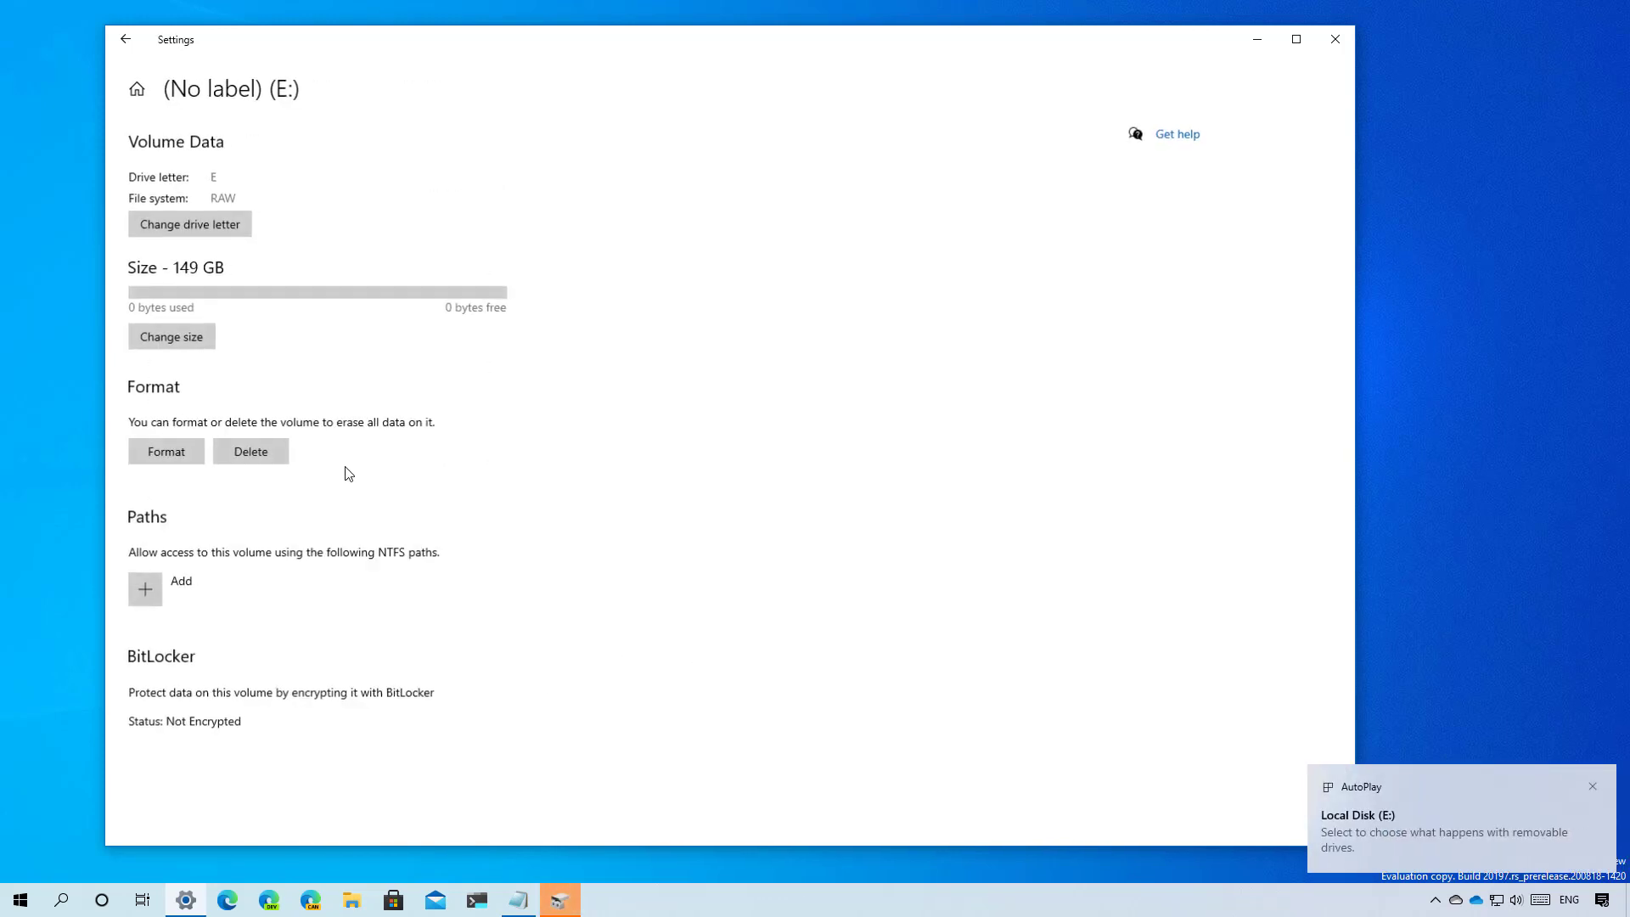
{"action": "left_click", "coordinate": [166, 483]}
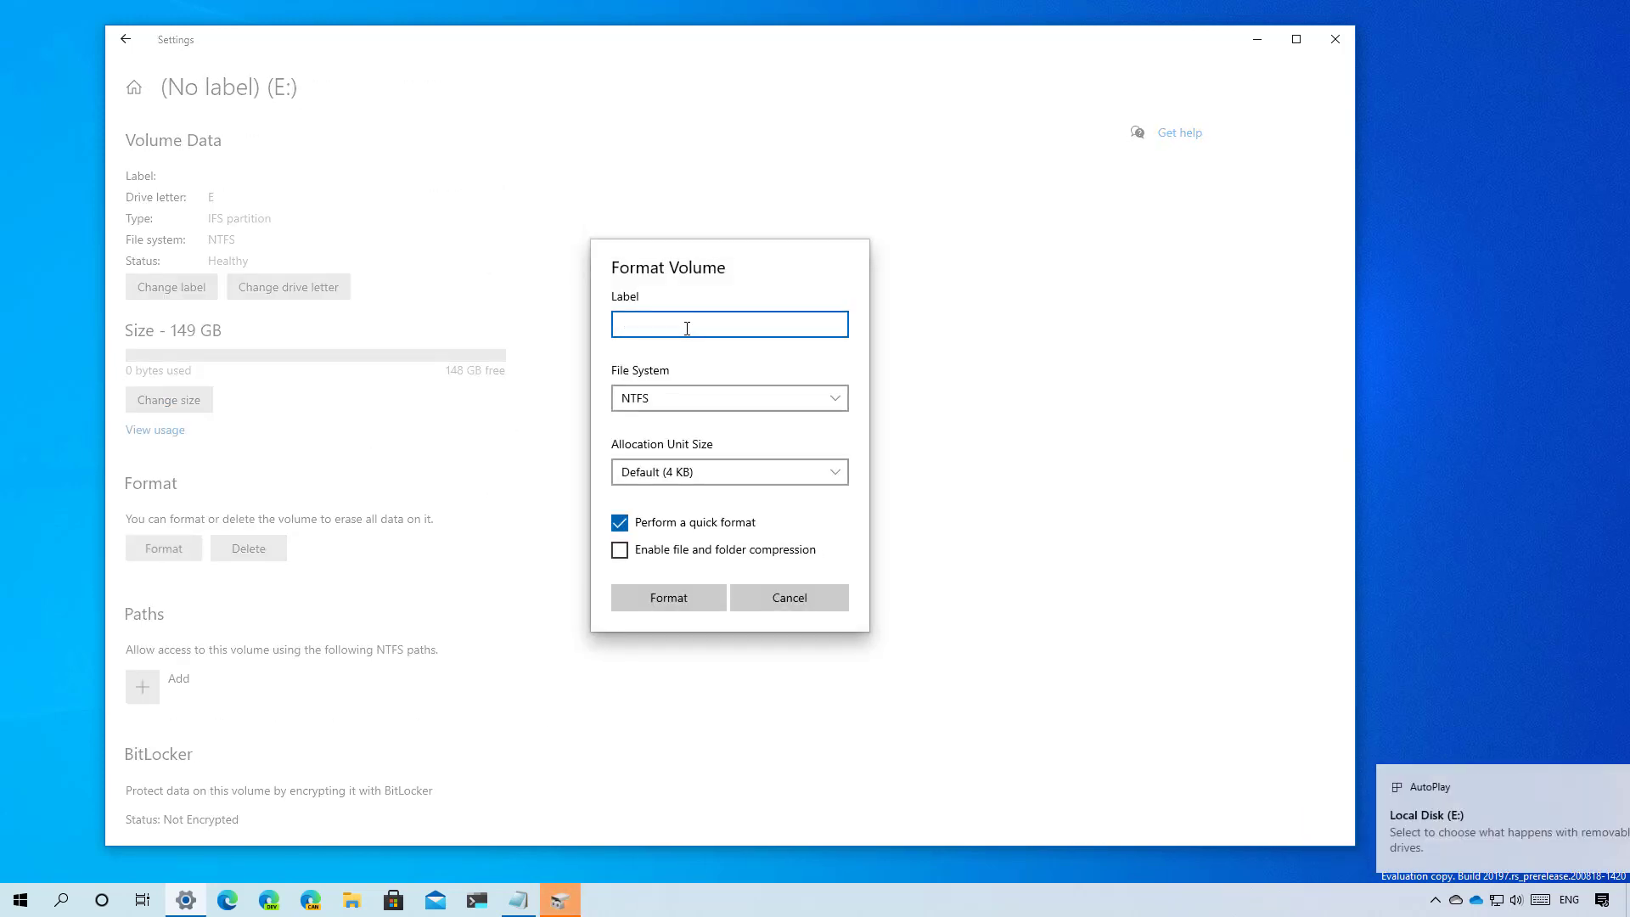
{"action": "type", "text": "My Data"}
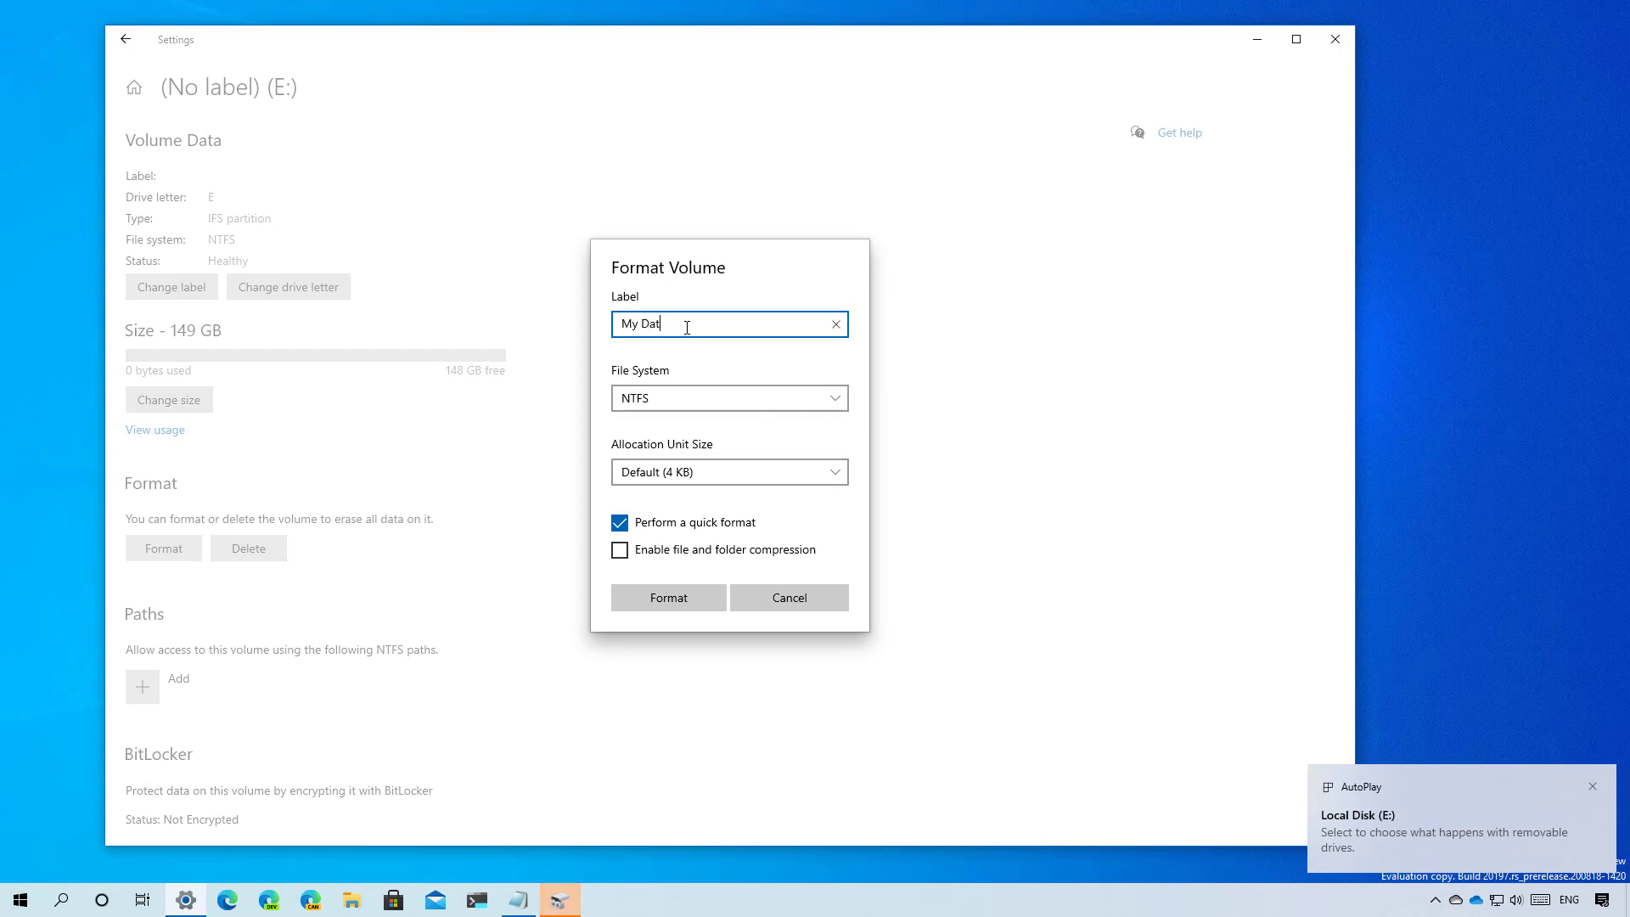
{"action": "left_click", "coordinate": [676, 594]}
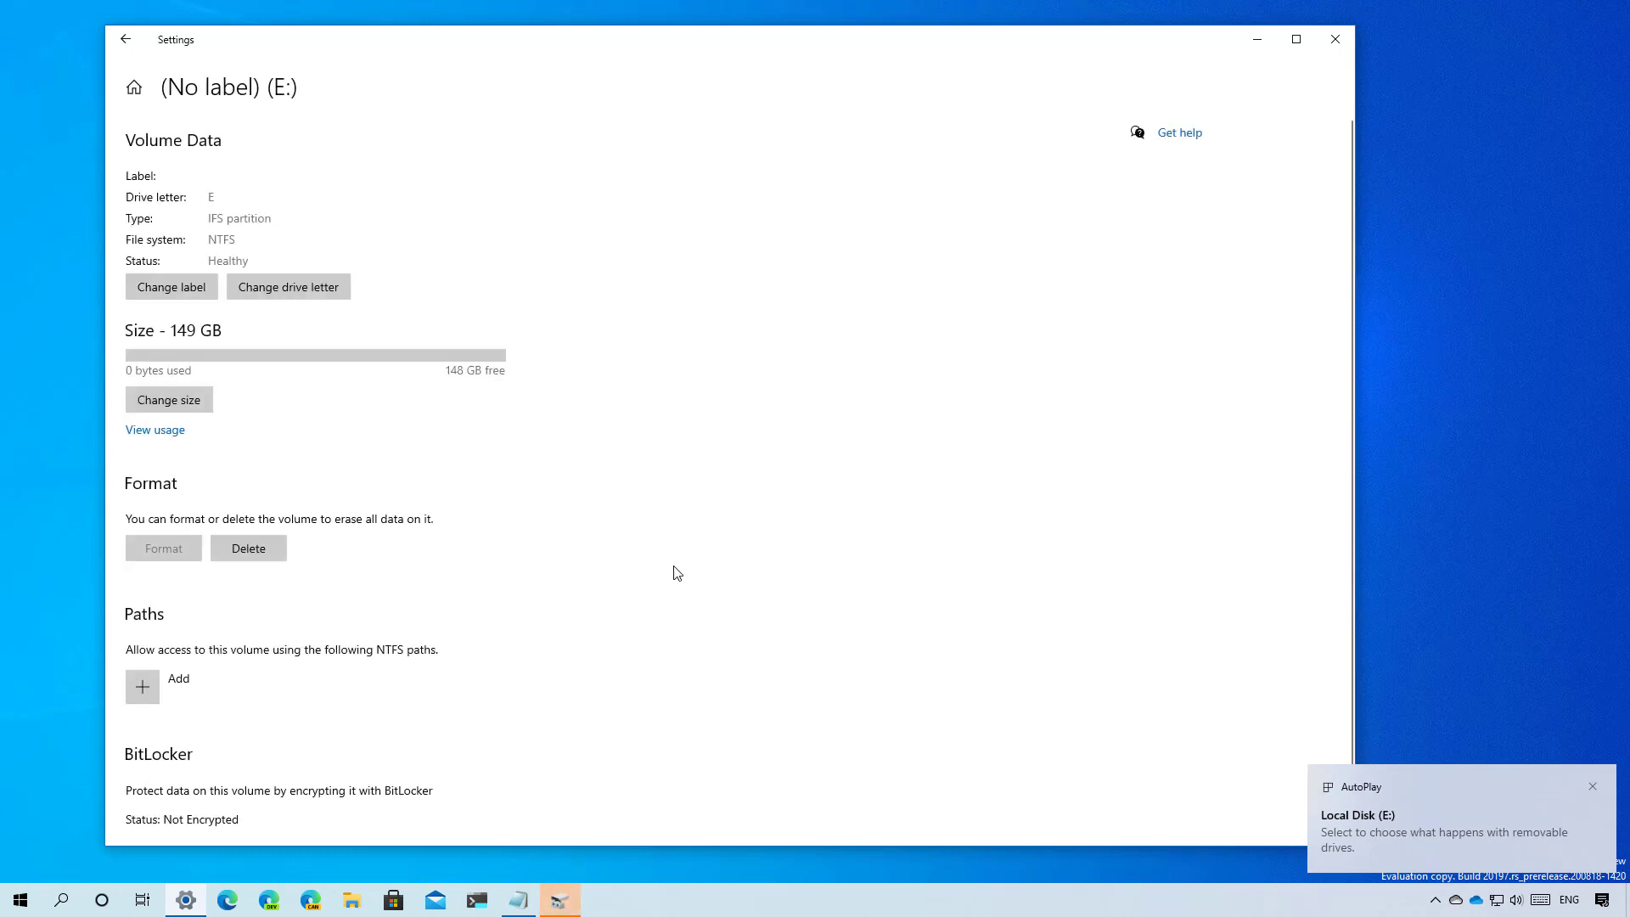
Step: Change the volume label to 'Data'
{"action": "left_click", "coordinate": [185, 289]}
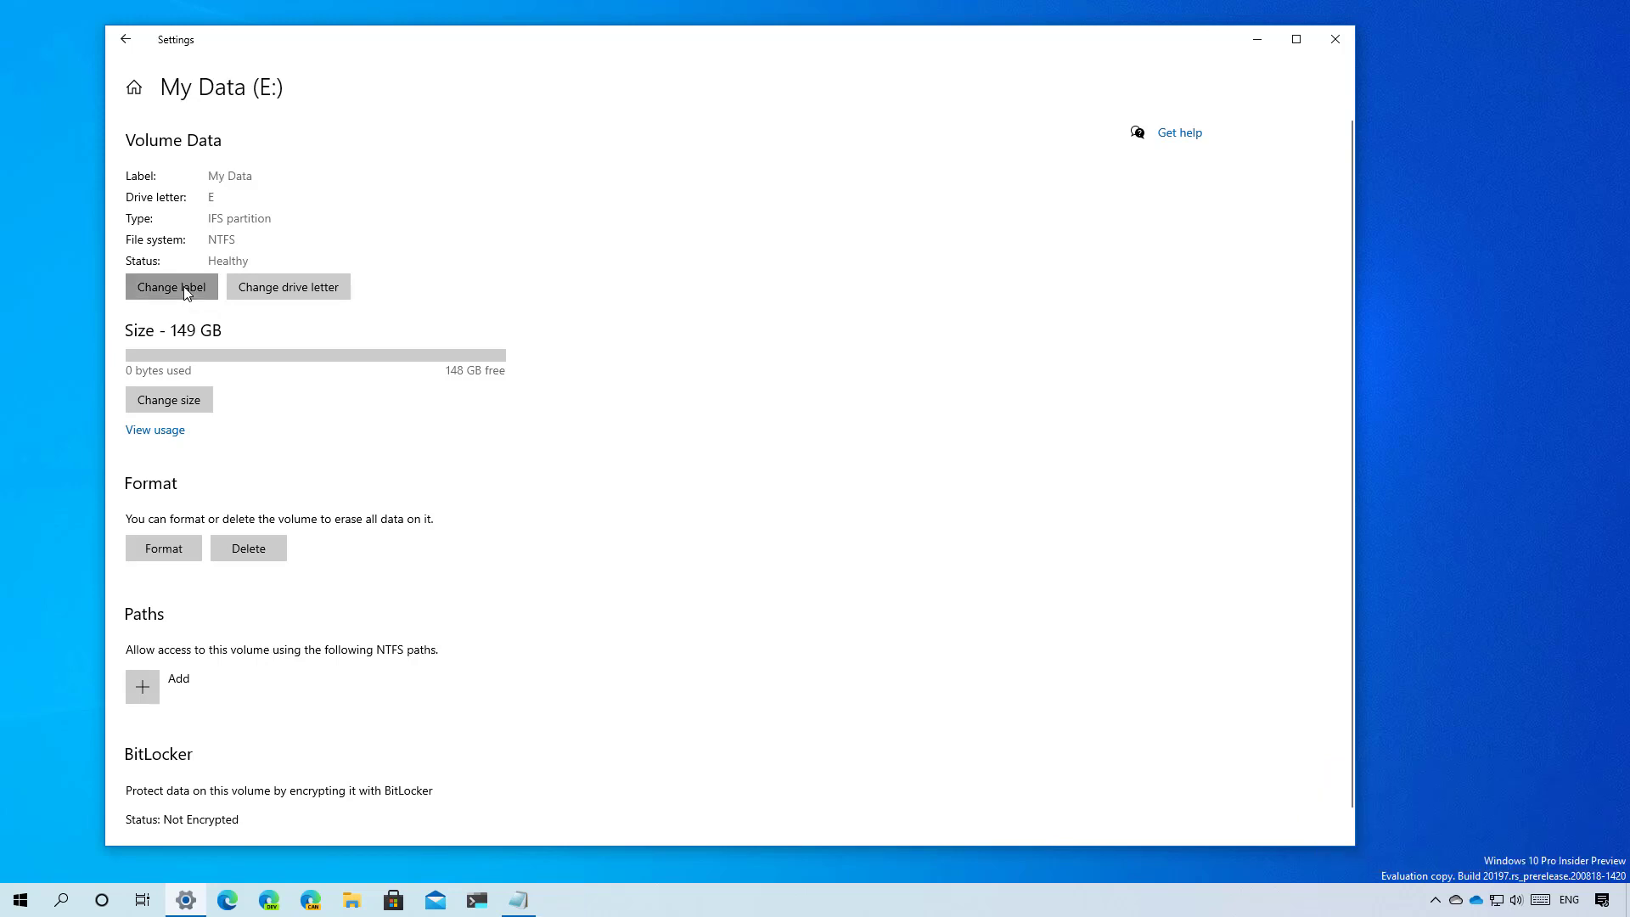
{"action": "type", "text": "Data"}
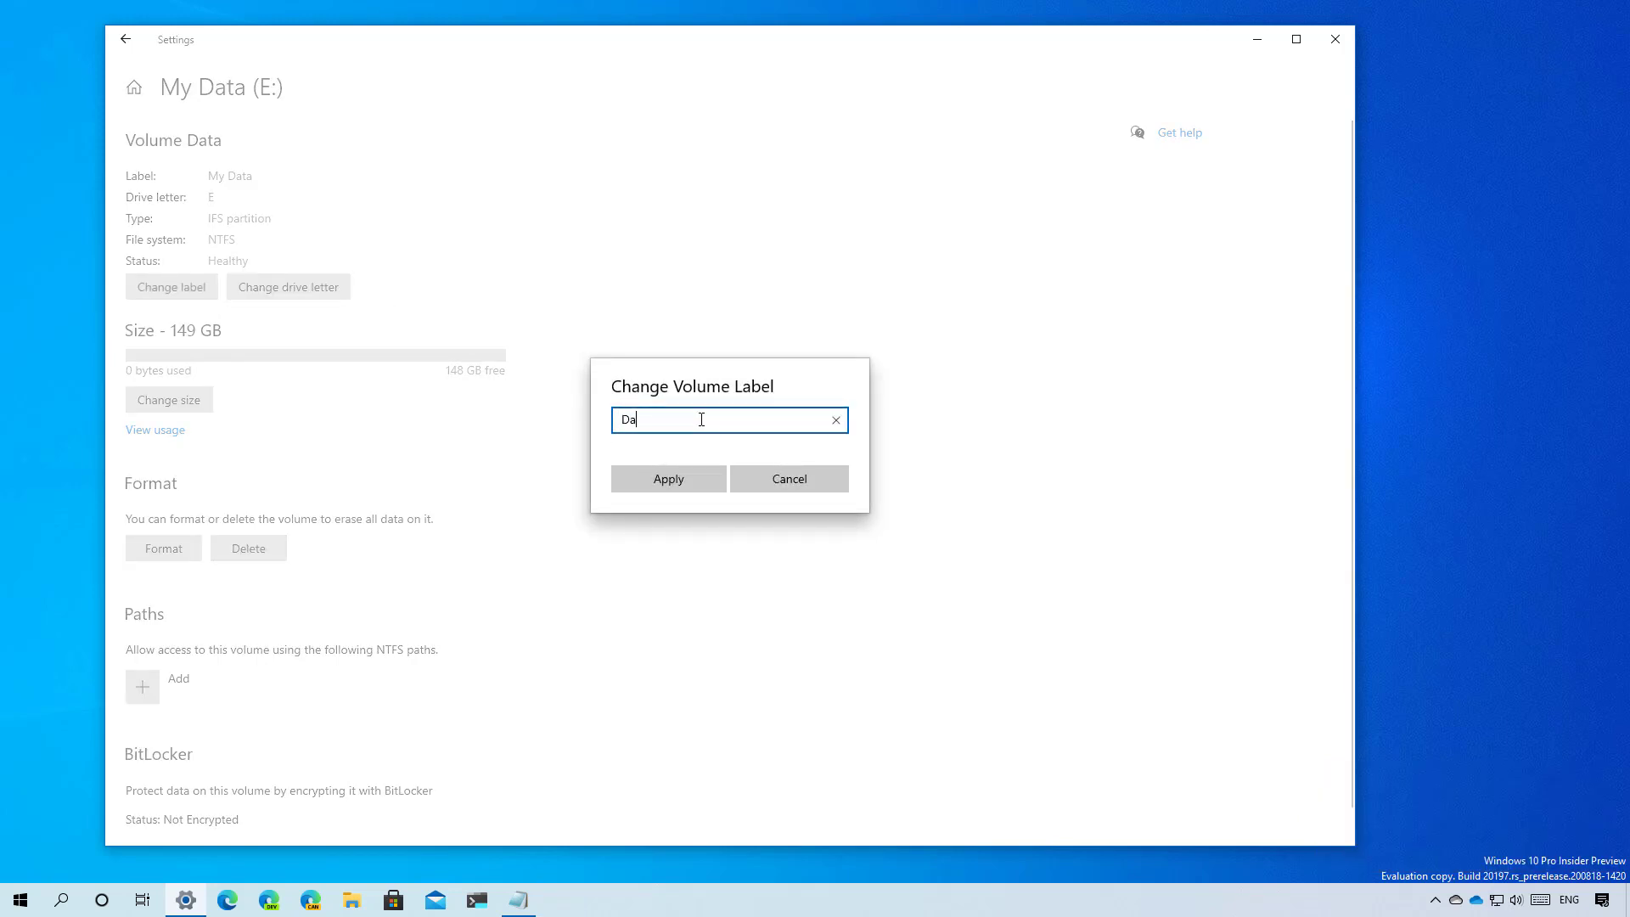
{"action": "left_click", "coordinate": [672, 482]}
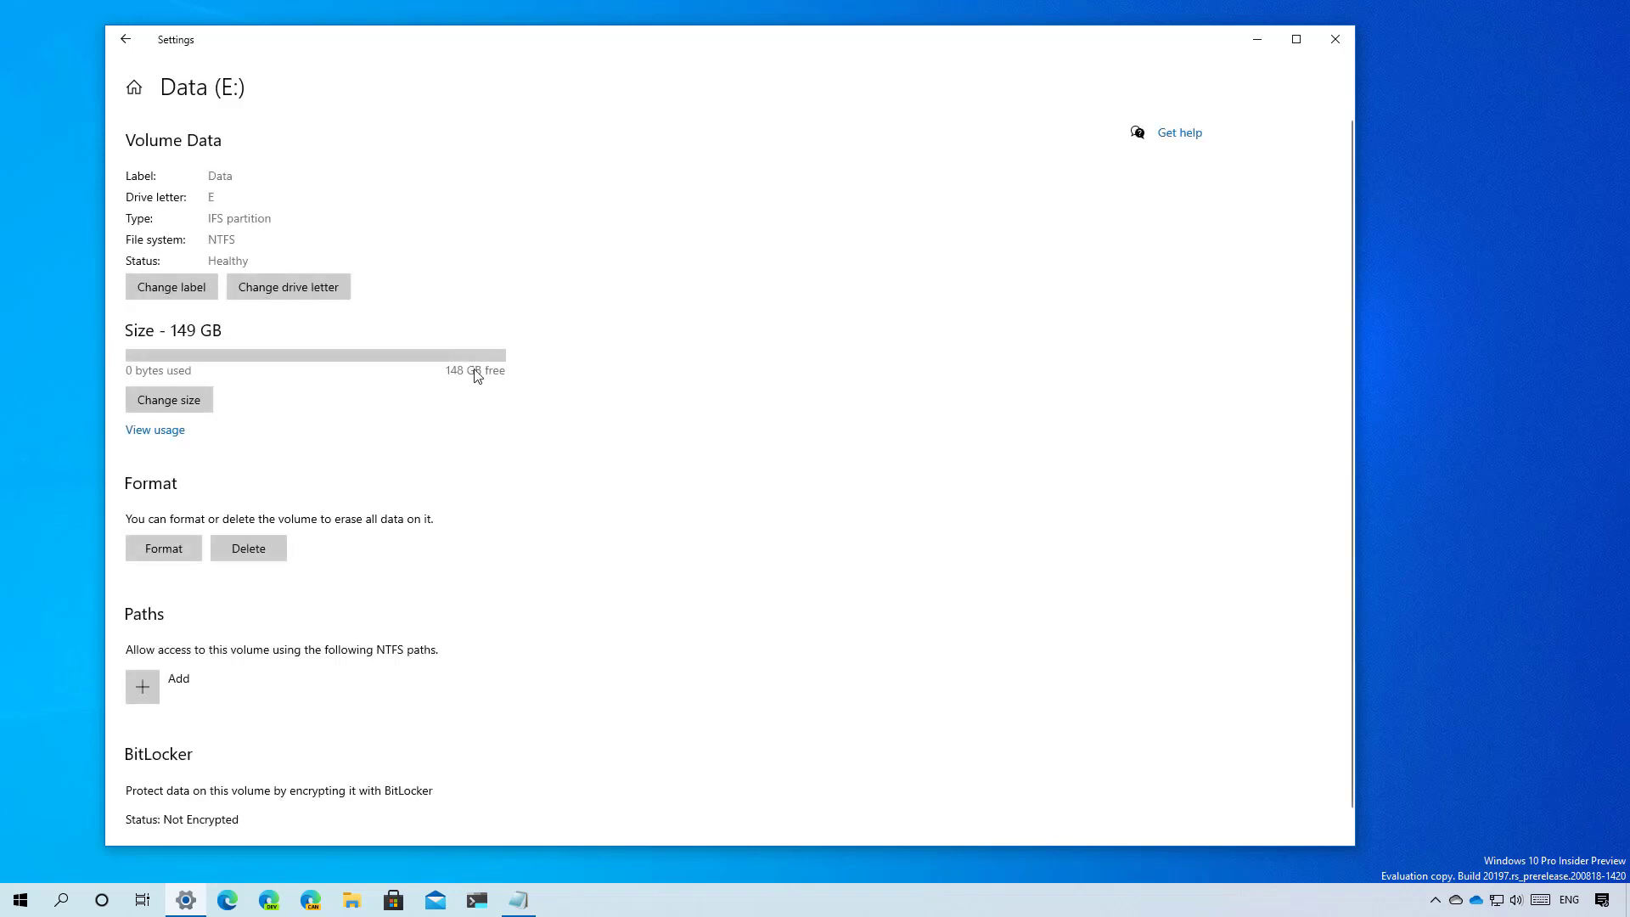
Step: Assign drive letter K to the Data volume
{"action": "left_click", "coordinate": [295, 289]}
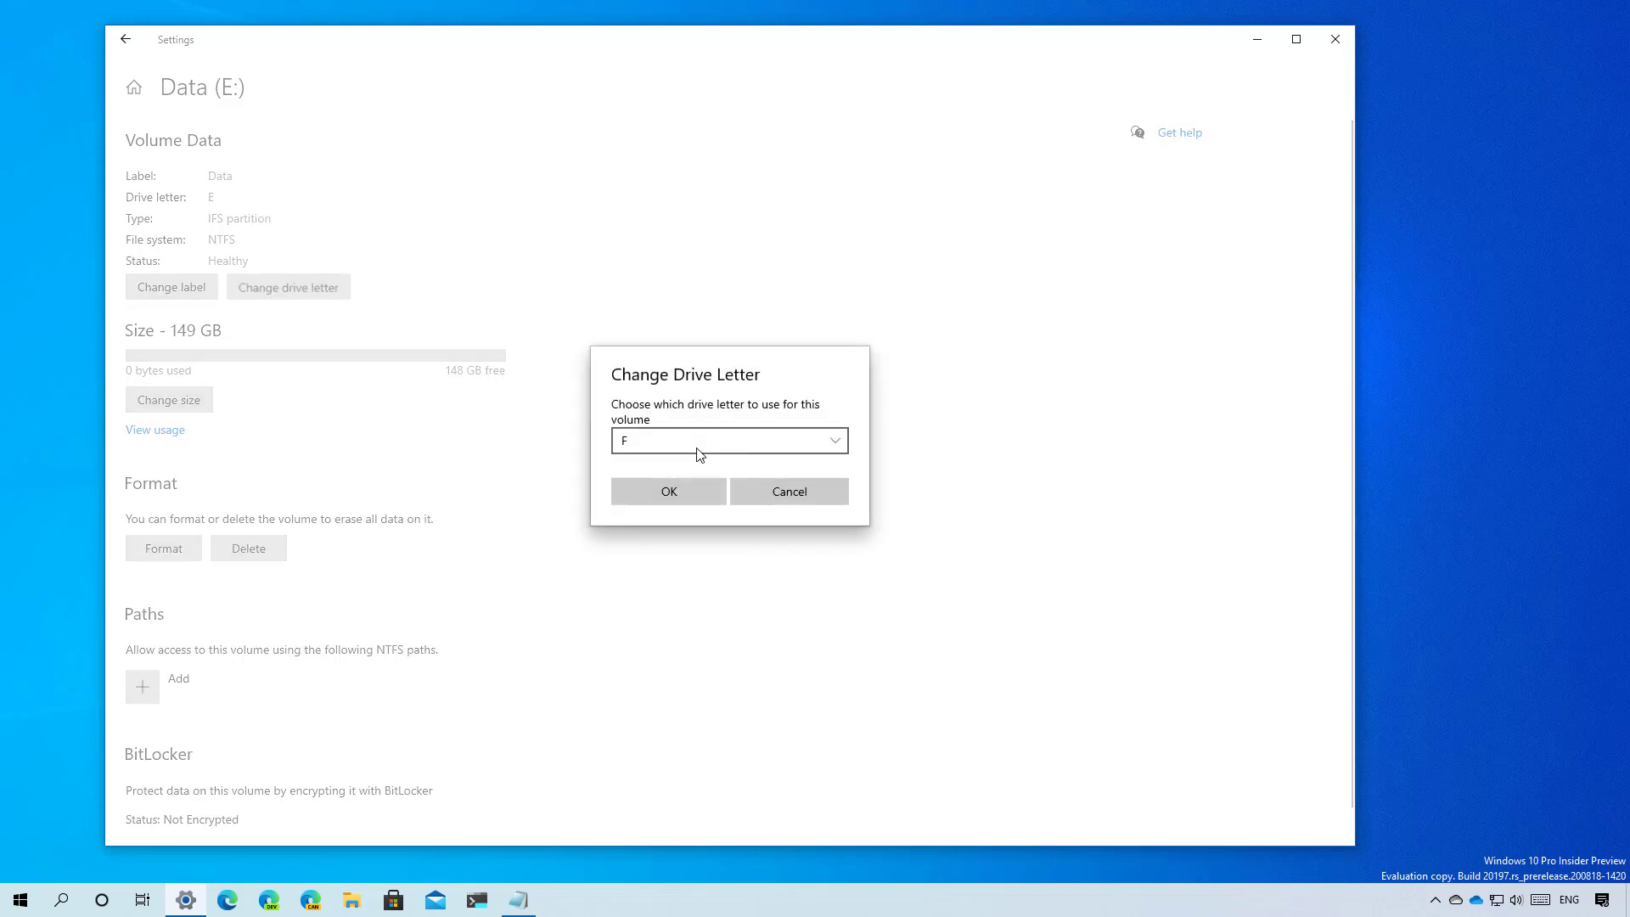
{"action": "left_click", "coordinate": [687, 446]}
{"action": "left_click", "coordinate": [651, 467]}
{"action": "left_click", "coordinate": [690, 497]}
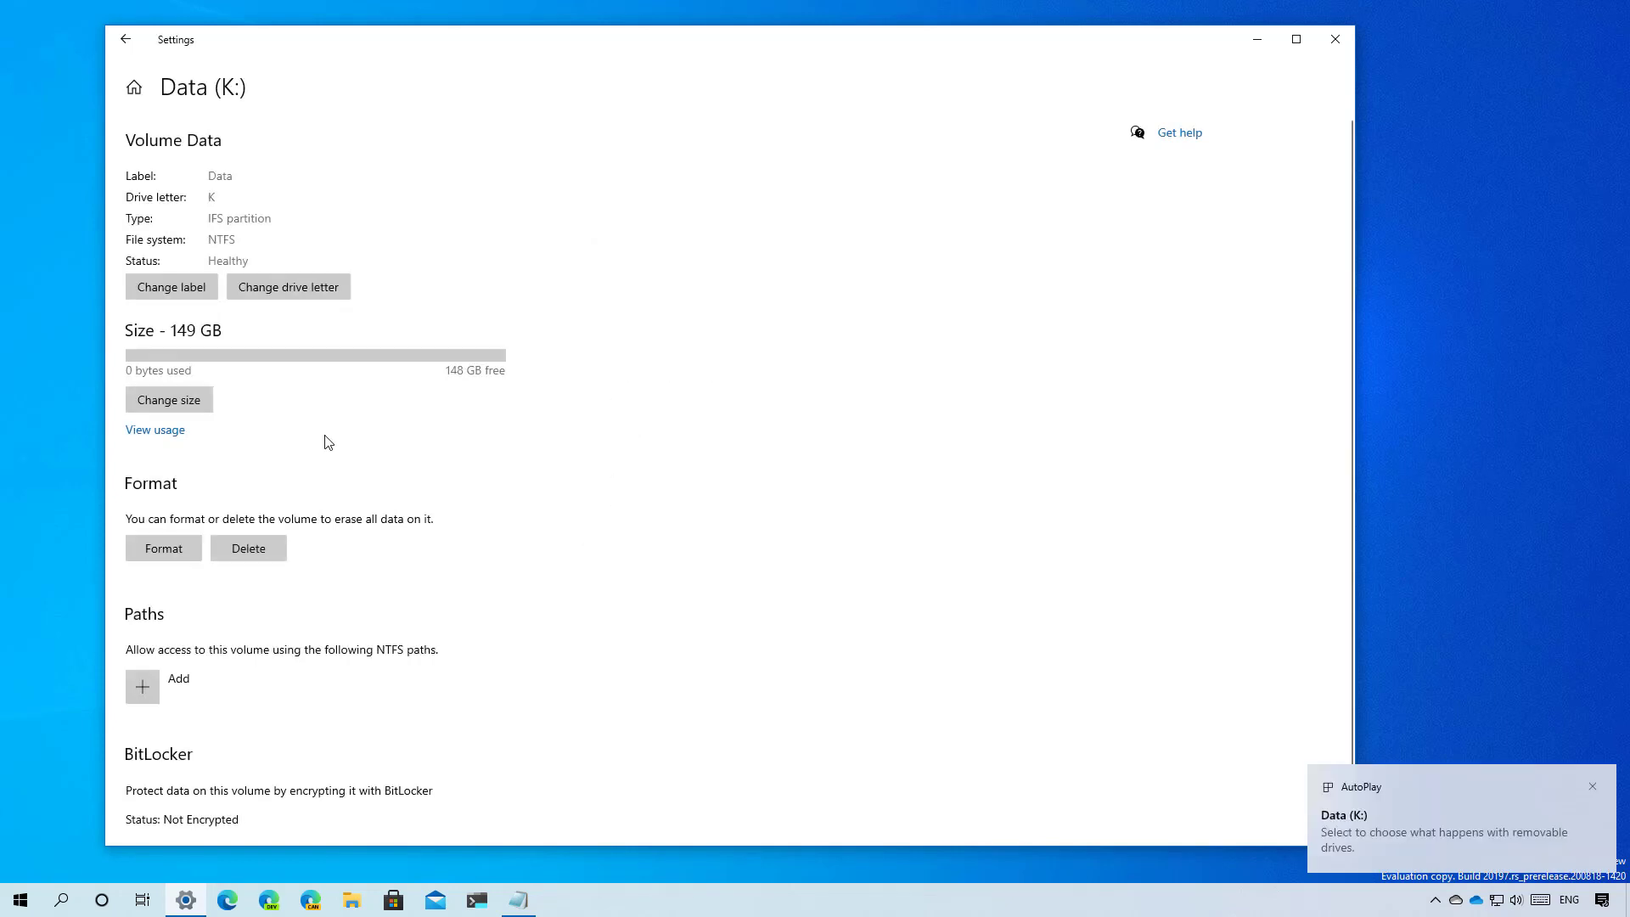
Step: Shrink the Data volume to 25000 MB (24.4 GB)
{"action": "left_click", "coordinate": [194, 404]}
{"action": "double_click", "coordinate": [741, 482]}
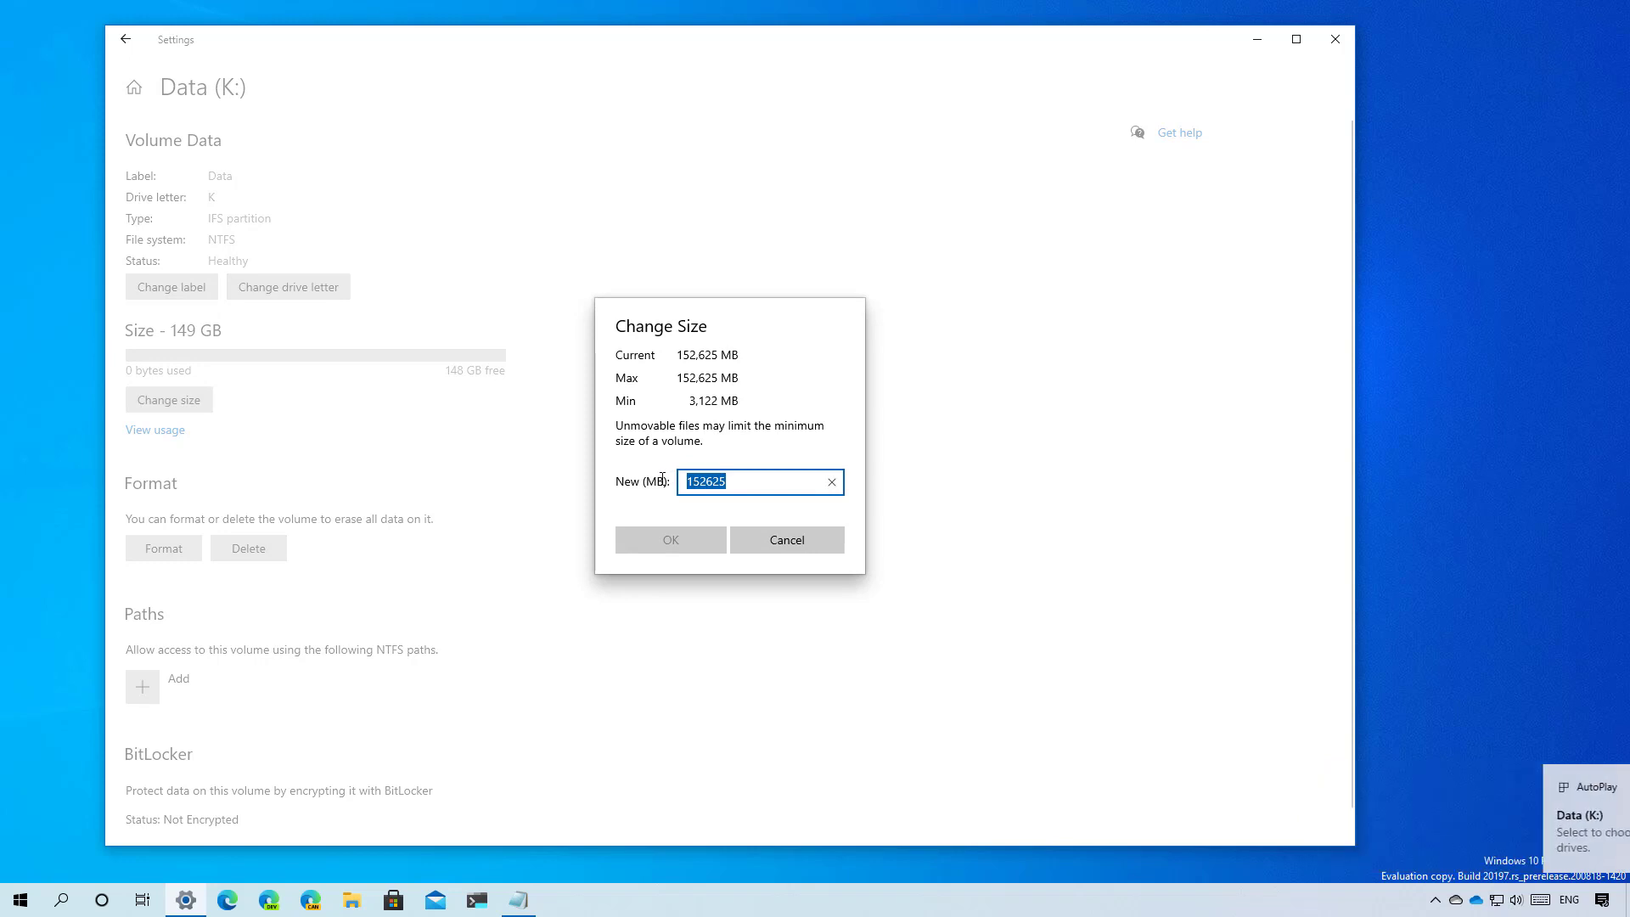
{"action": "type", "text": "25000"}
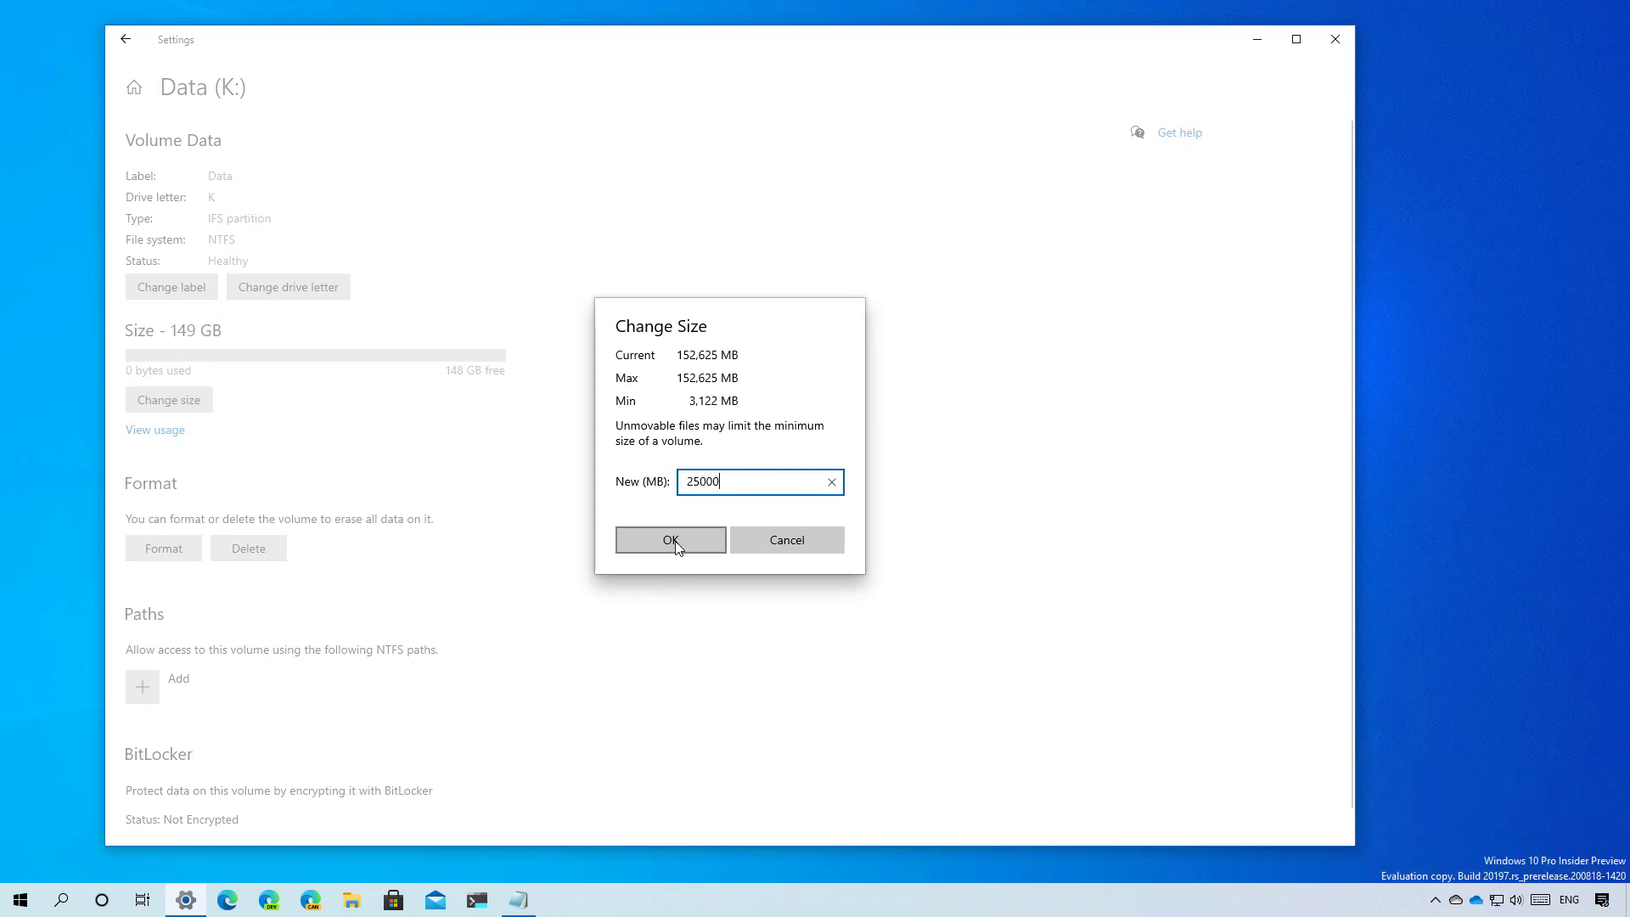
{"action": "left_click", "coordinate": [678, 541]}
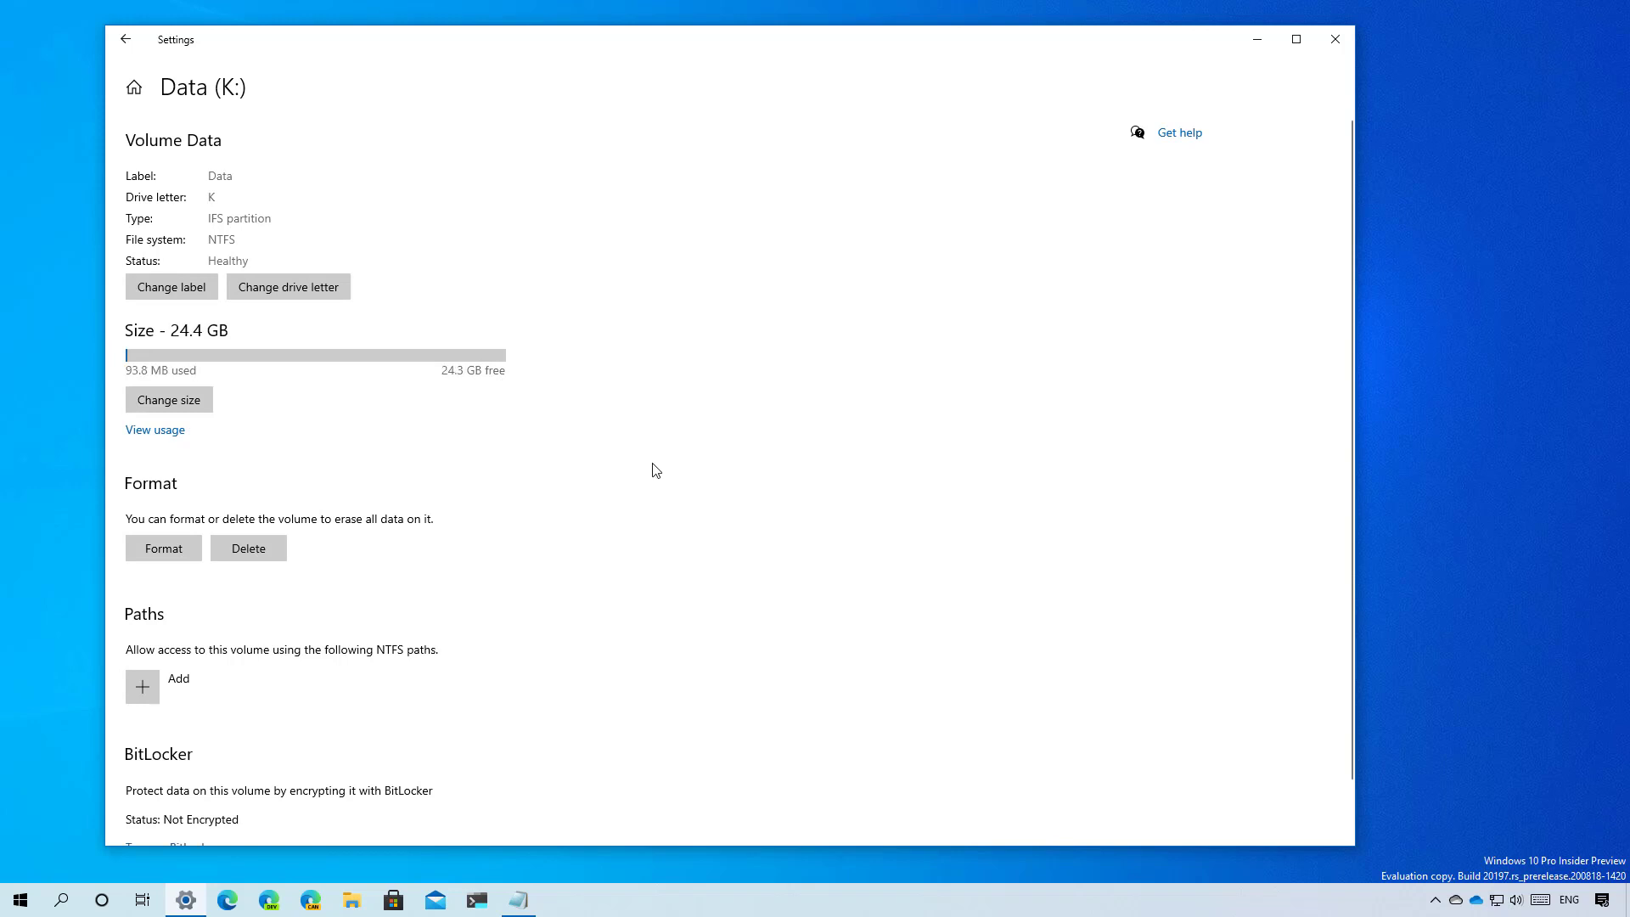
Step: Create a 124 GB NTFS (No label) E: volume from Disk 1's remaining unallocated space
{"action": "left_click", "coordinate": [125, 40]}
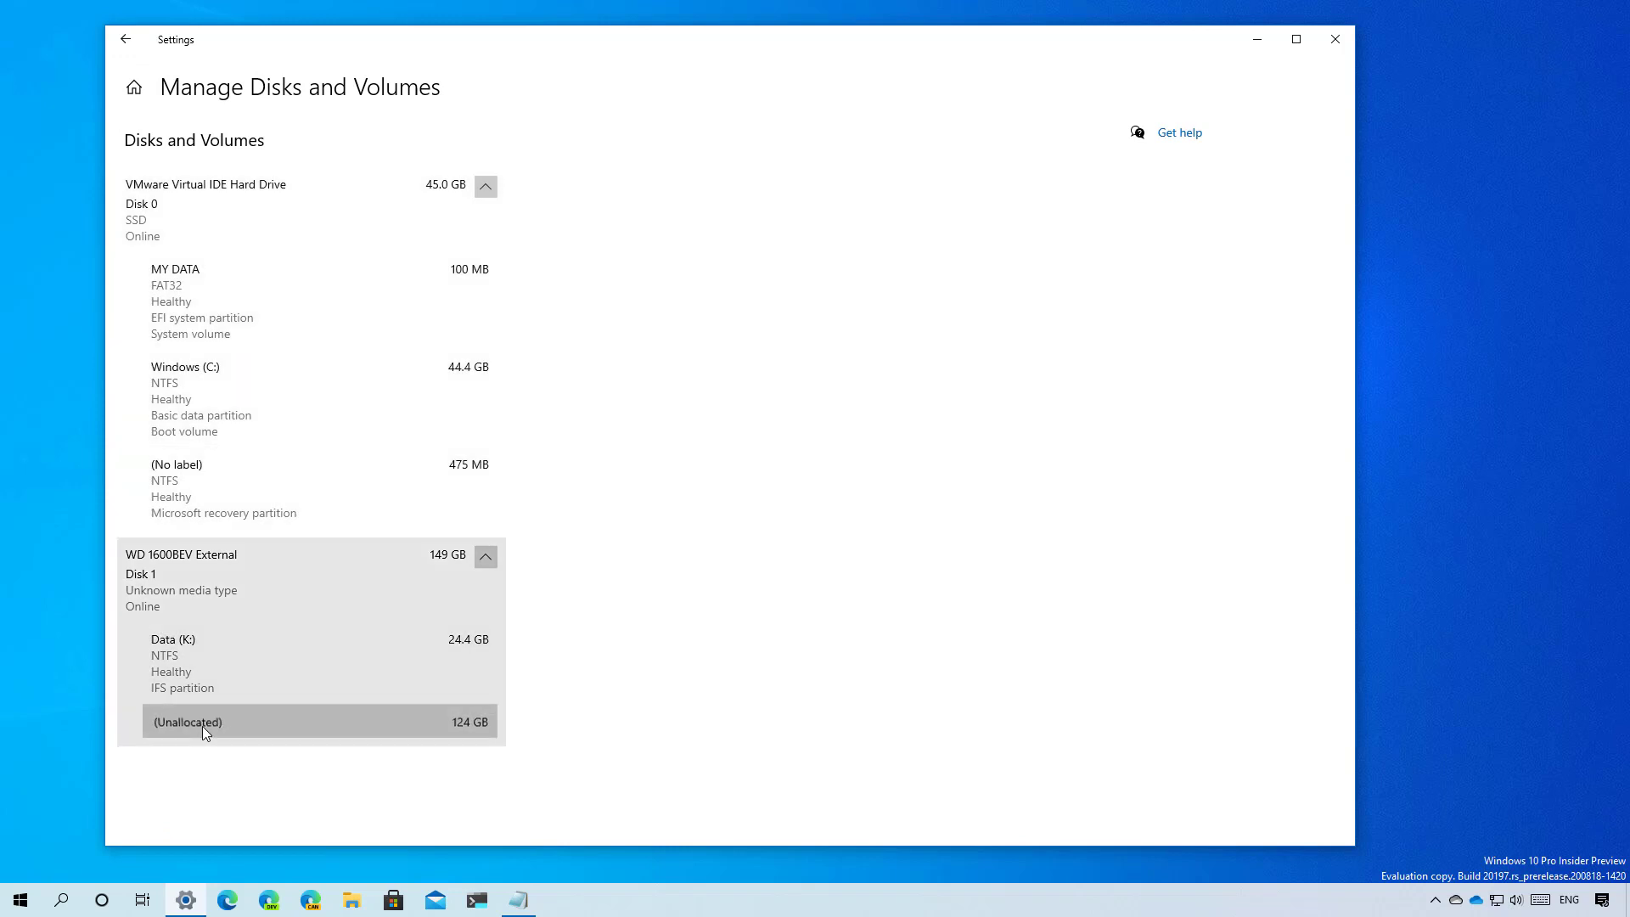
{"action": "left_click", "coordinate": [202, 726]}
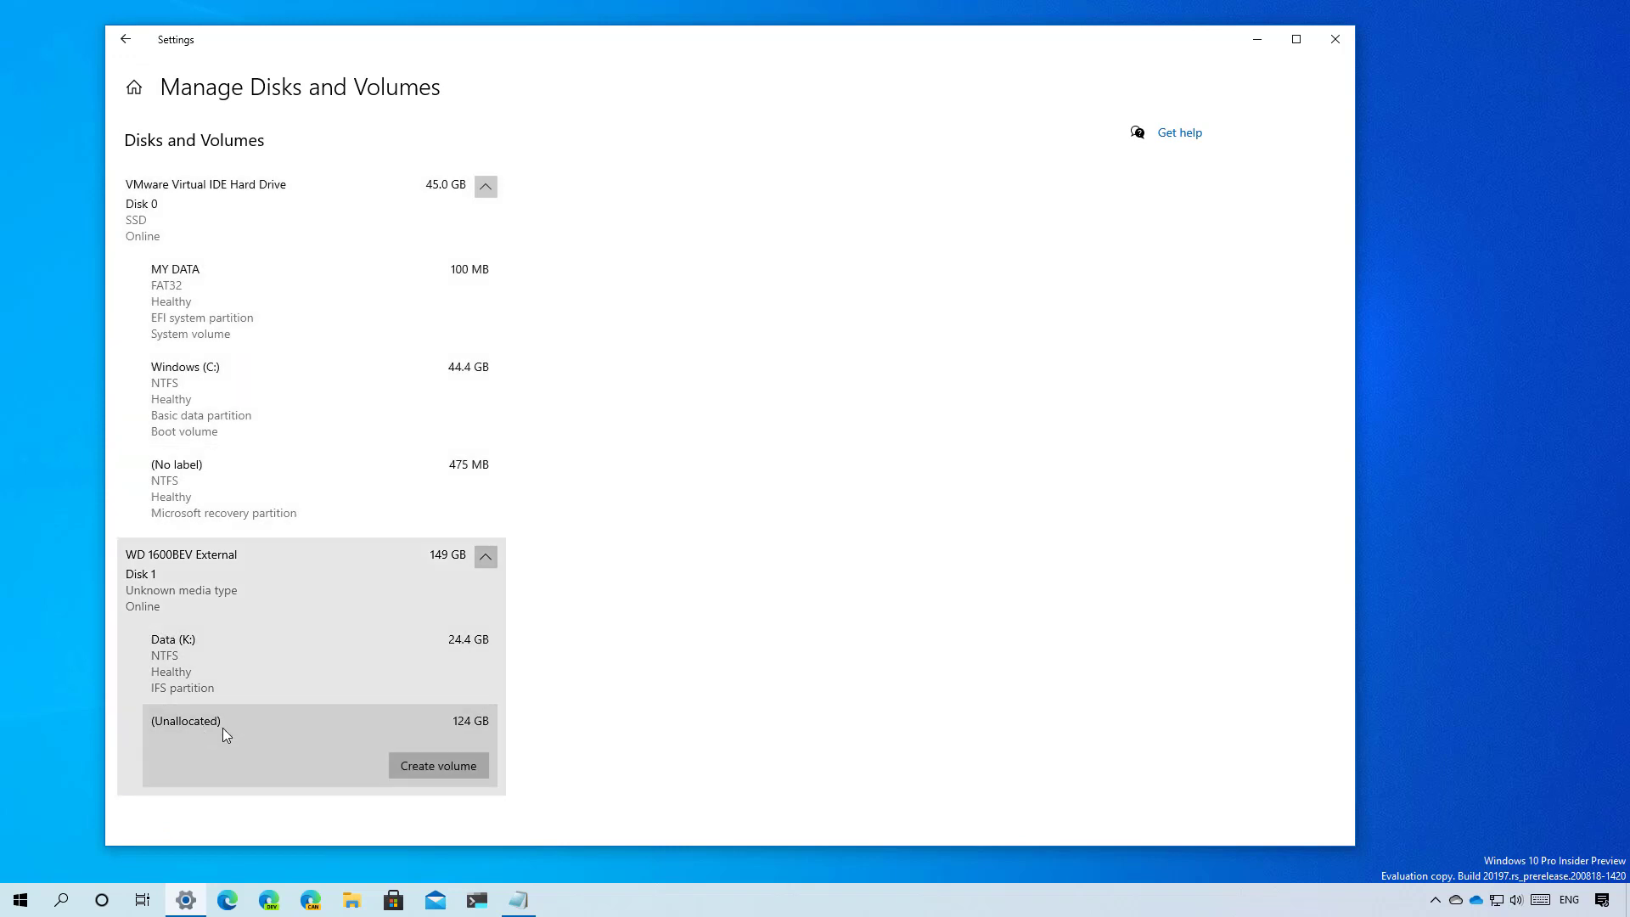
{"action": "left_click", "coordinate": [429, 769]}
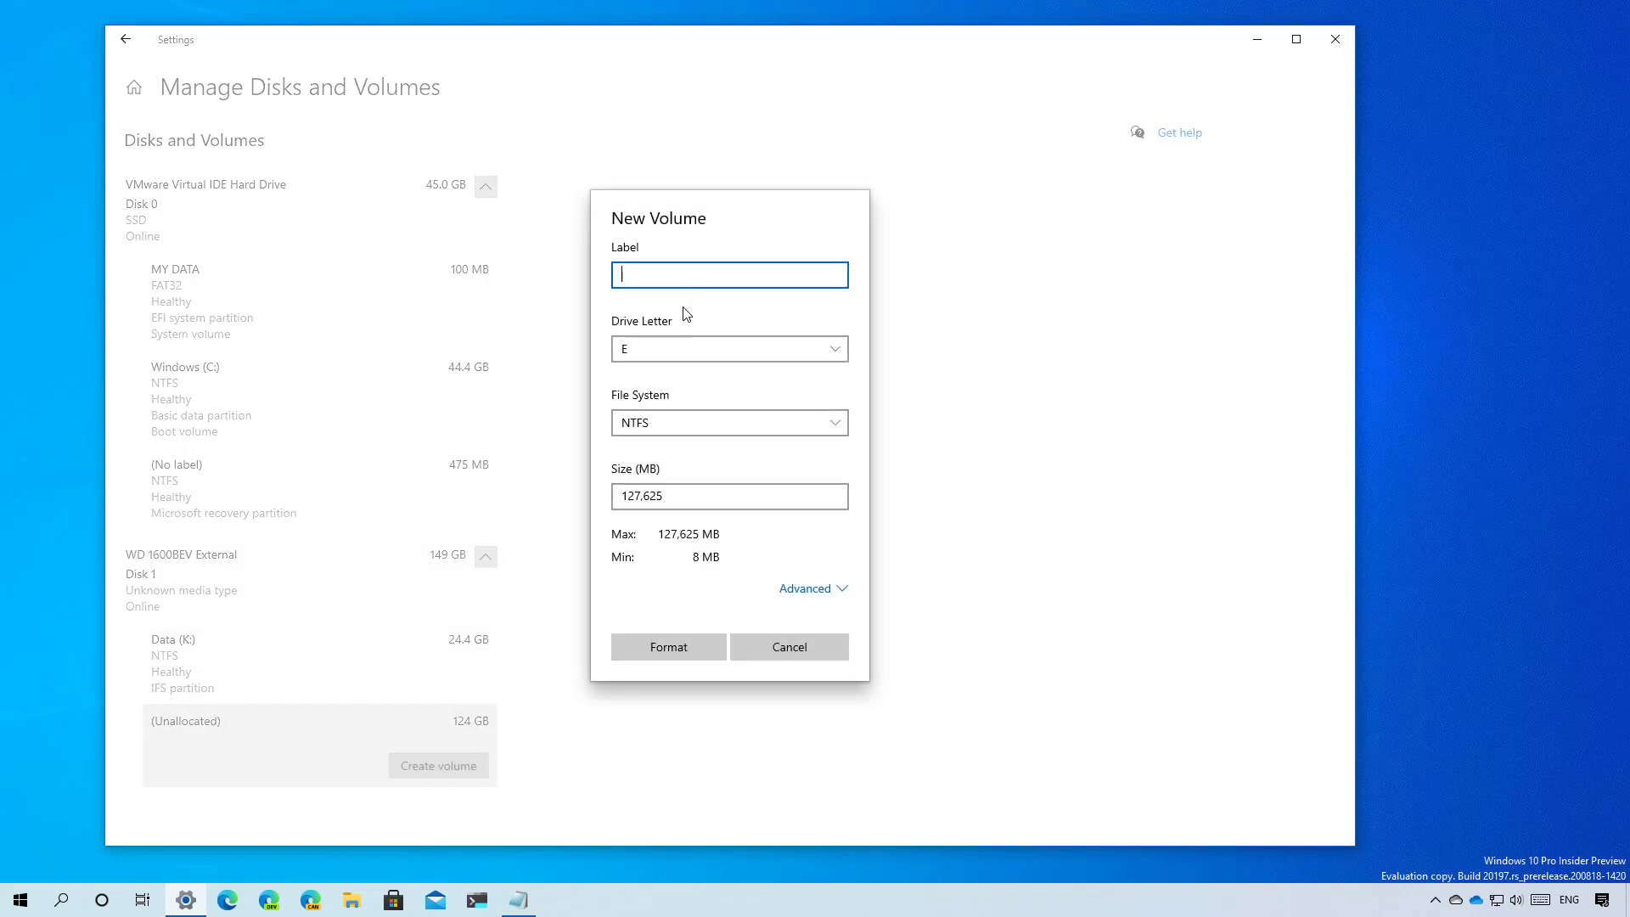
{"action": "left_click", "coordinate": [667, 649]}
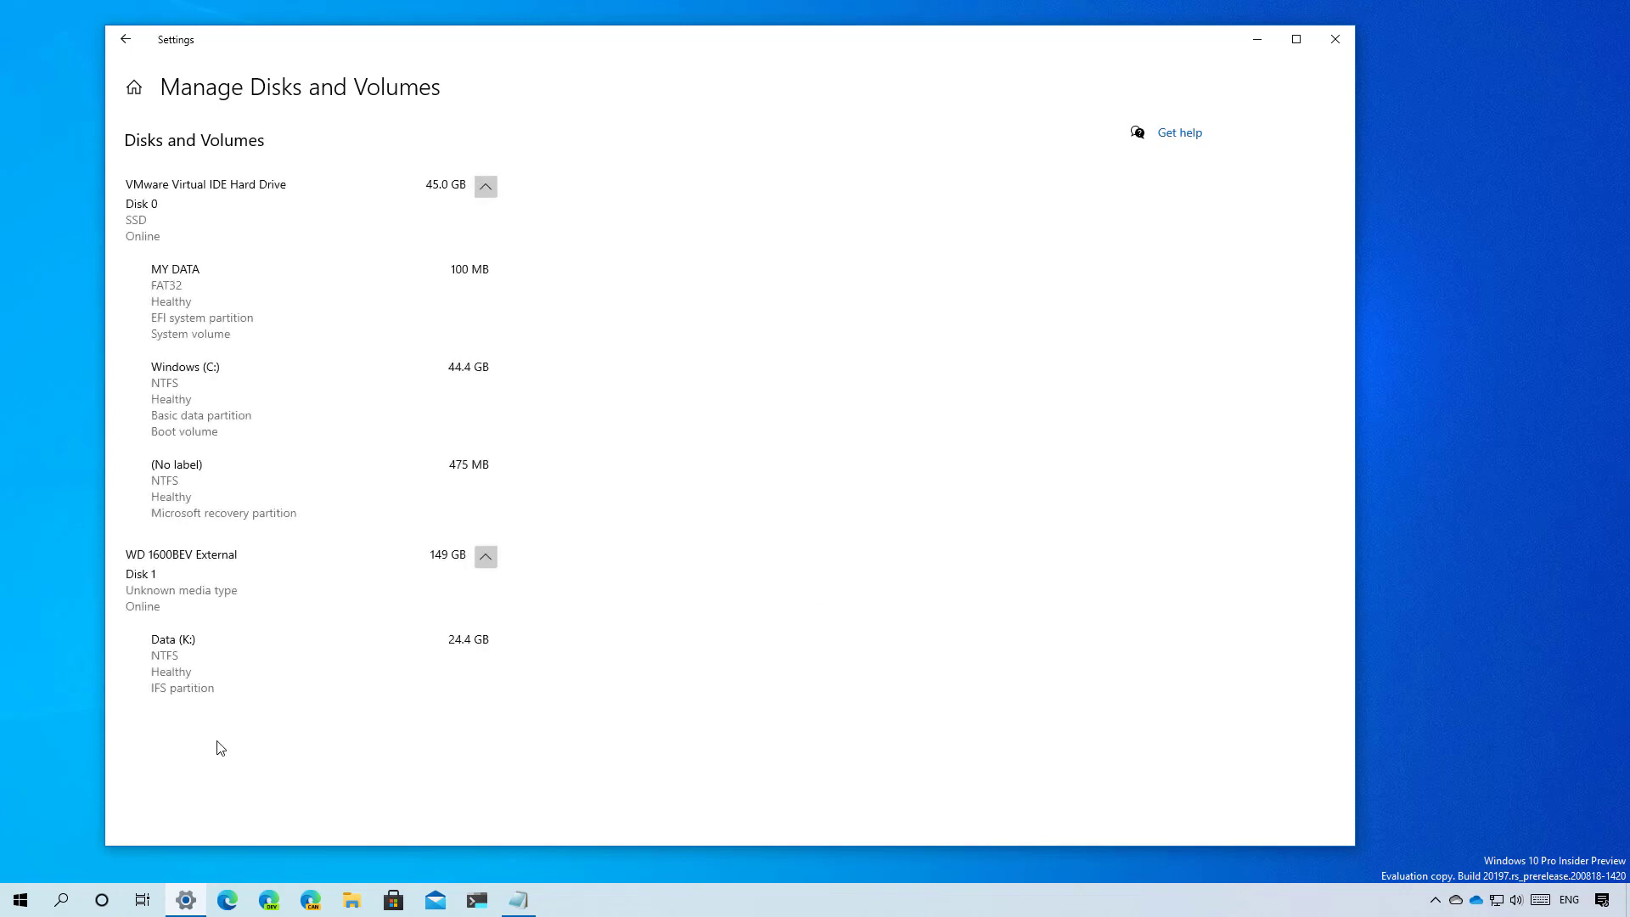
{"action": "left_click", "coordinate": [229, 736]}
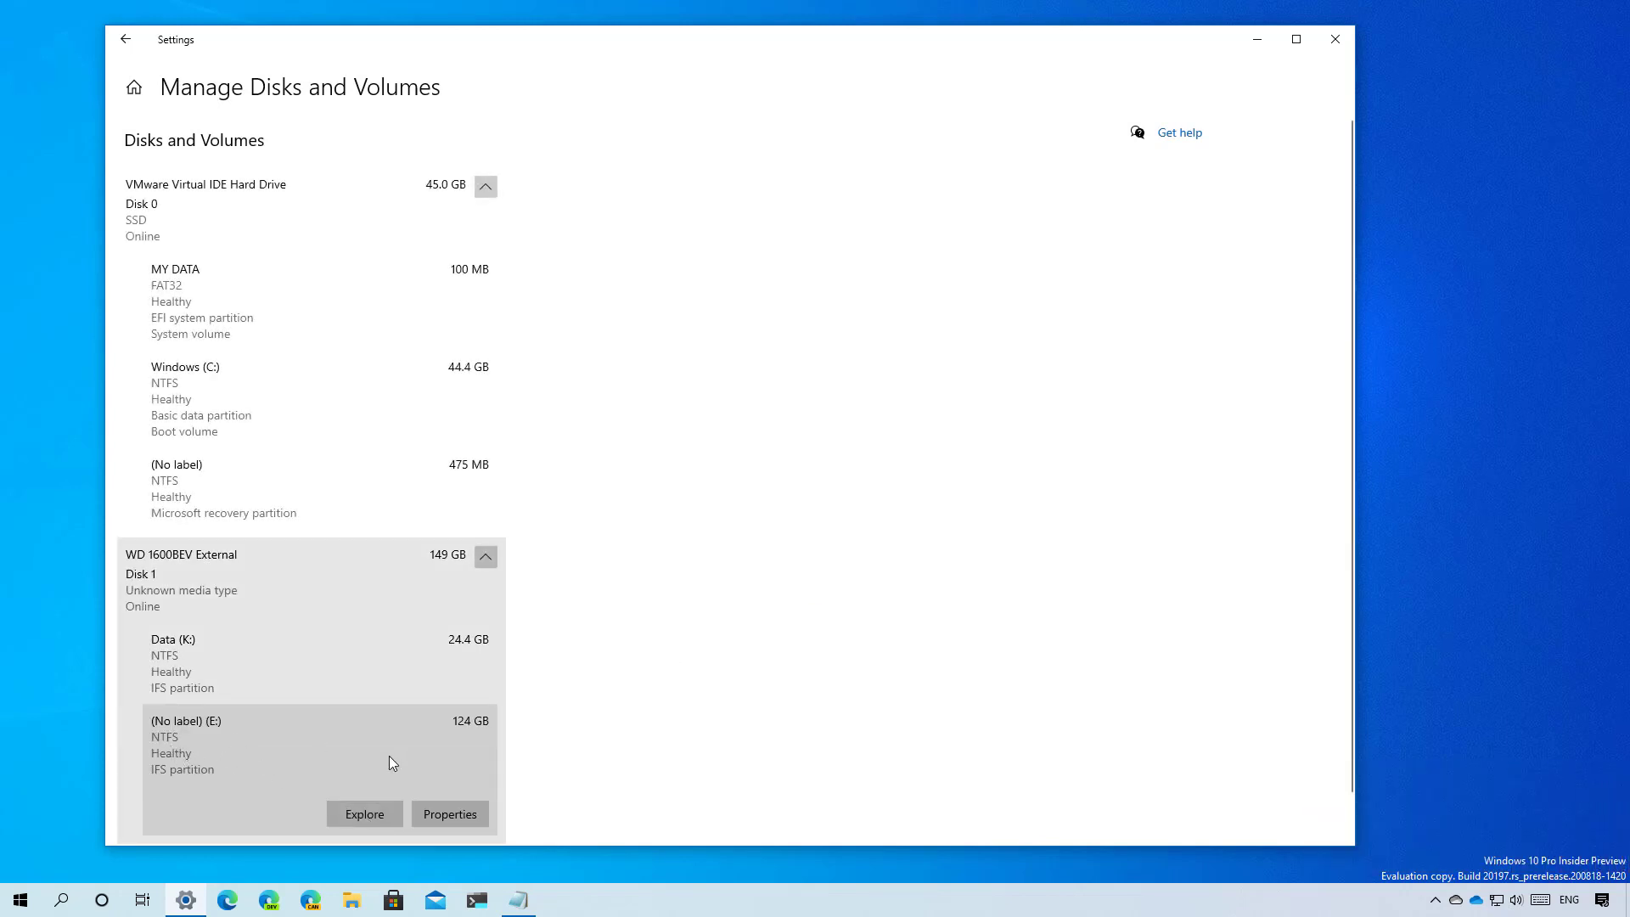
{"action": "scroll", "coordinate": [390, 761], "scroll_direction": "down", "scroll_amount": 1}
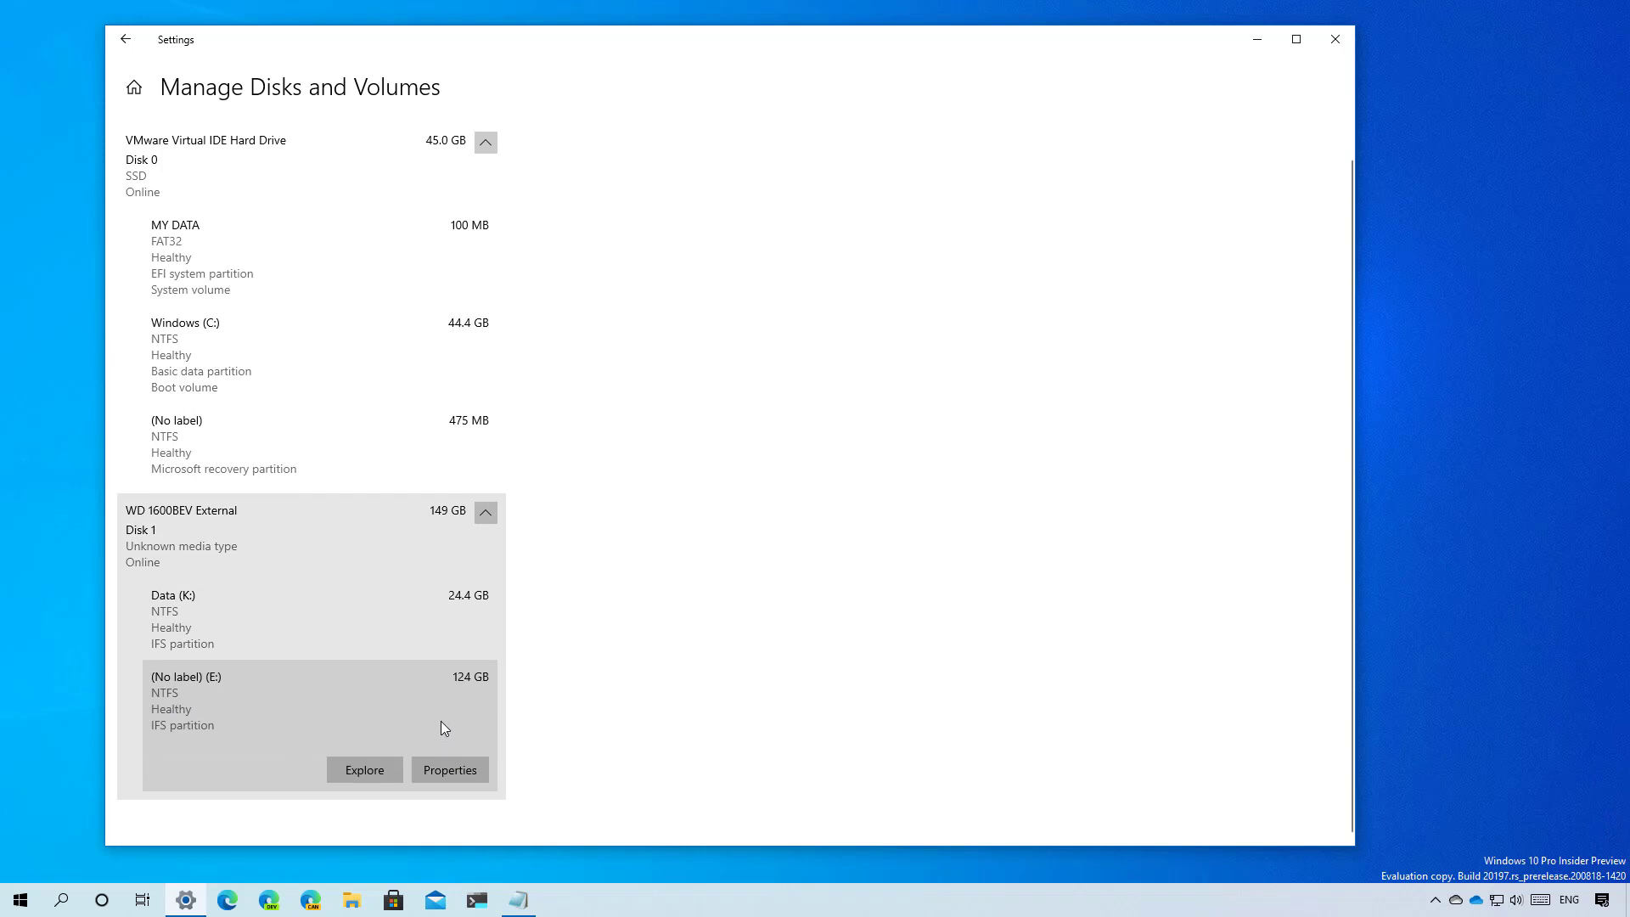
{"action": "left_click", "coordinate": [455, 775]}
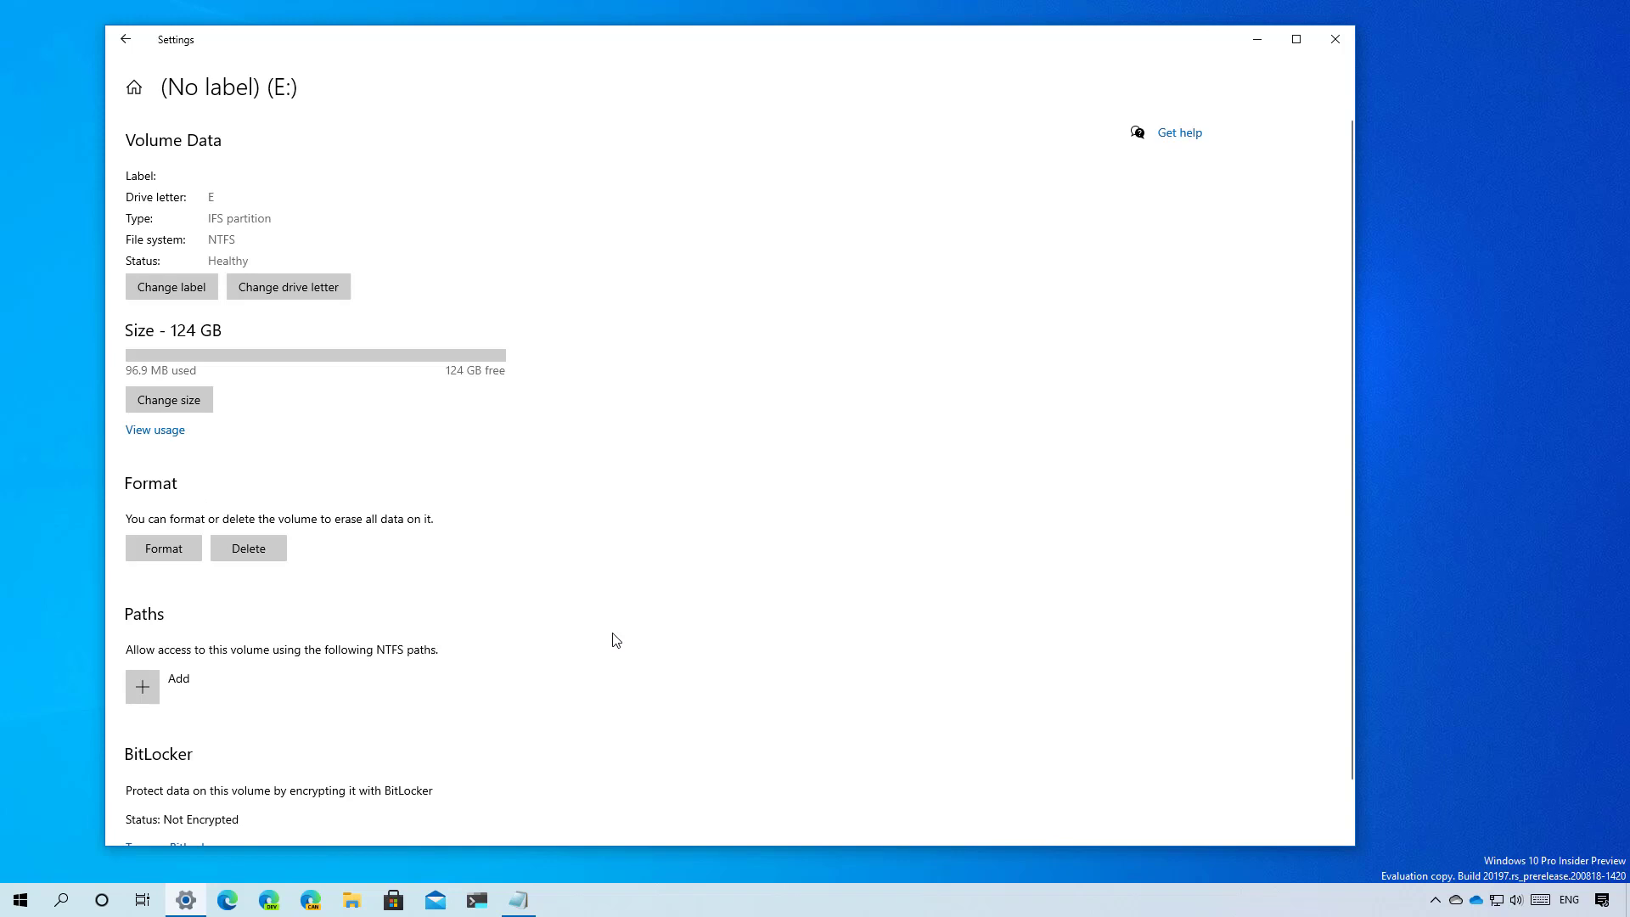